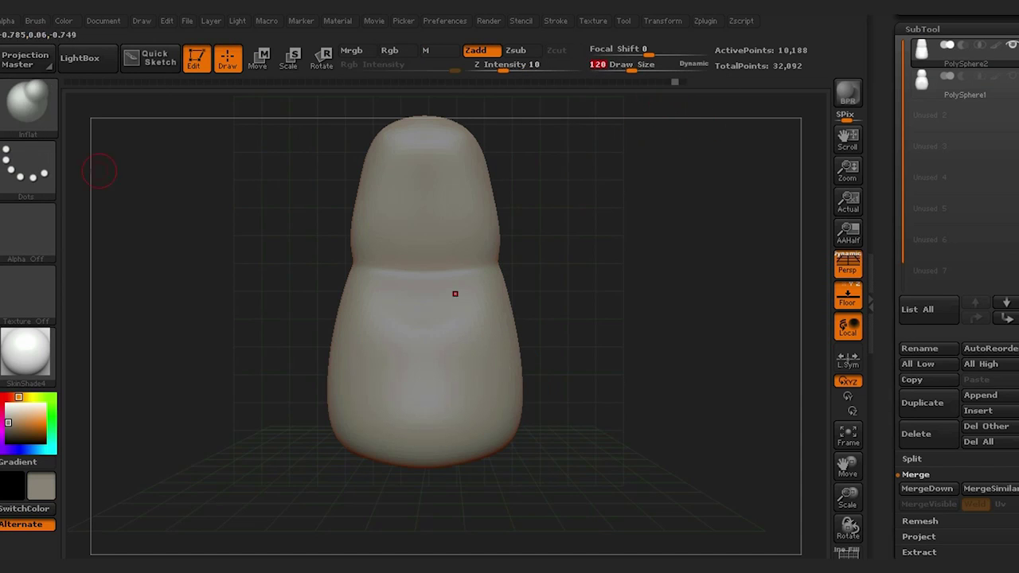
- Mask two symmetric patches on the lower left and right sides of PolySphere2 with MaskPen
left_click_drag(492, 390, 493, 429, "ctrl")
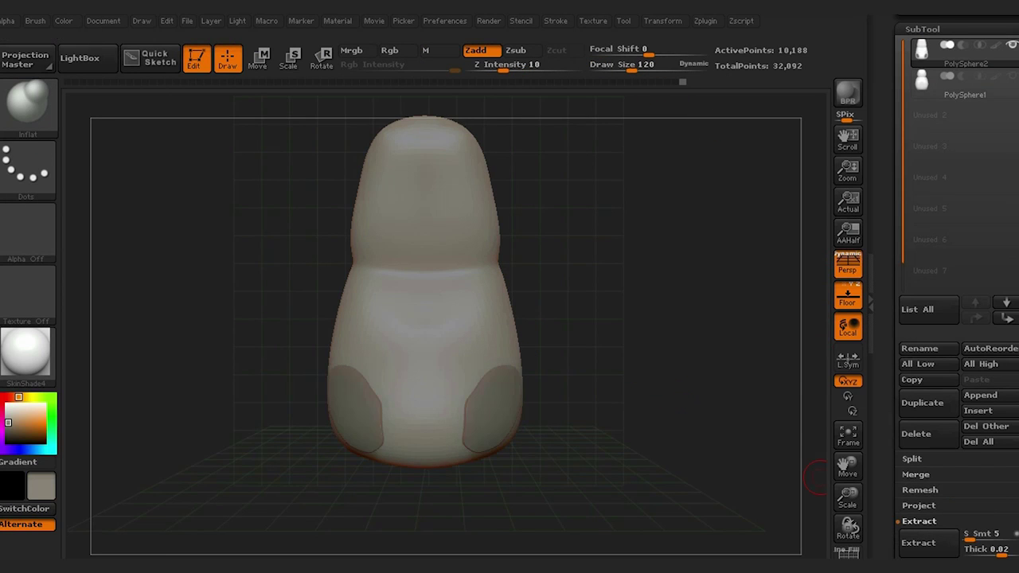
- Extract and accept the masked patches as Extract1 ears, then mask and extract a vertical body strip
left_click(917, 542)
key("w")
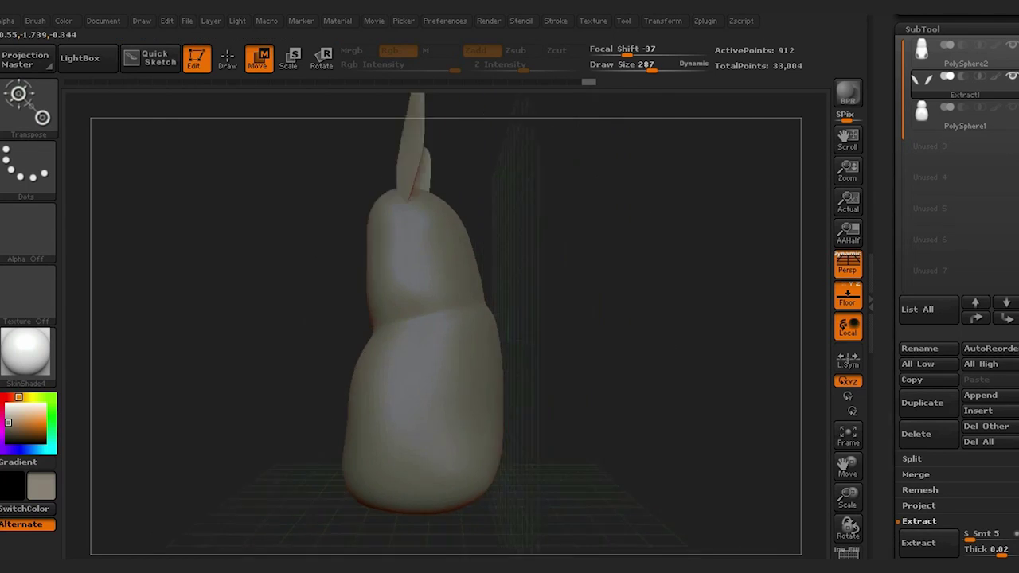
key("q")
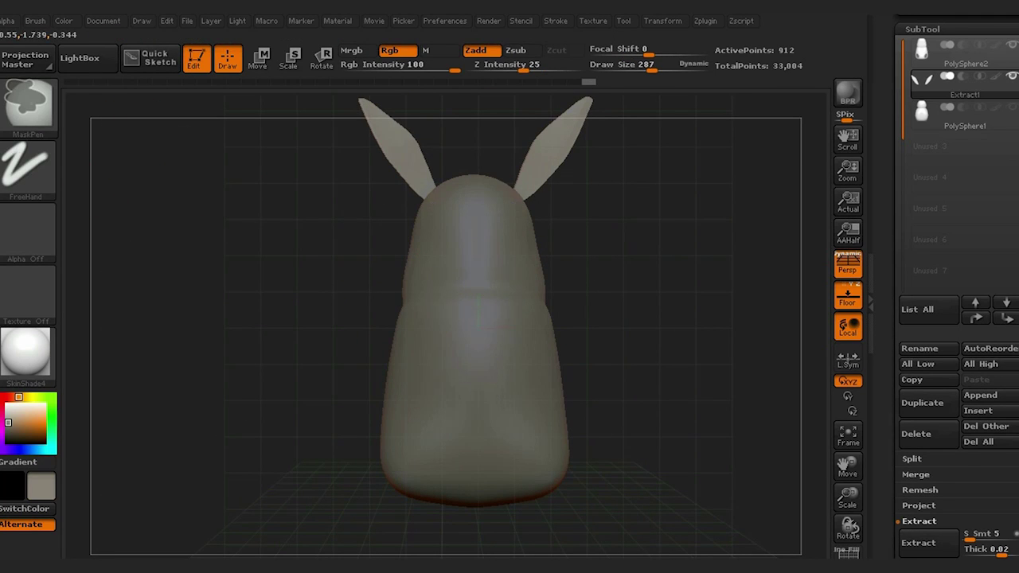
mouse_move(477, 302)
left_mouse_down("ctrl")
mouse_move(477, 478)
mouse_move(476, 215)
left_mouse_up("ctrl")
left_click(917, 542)
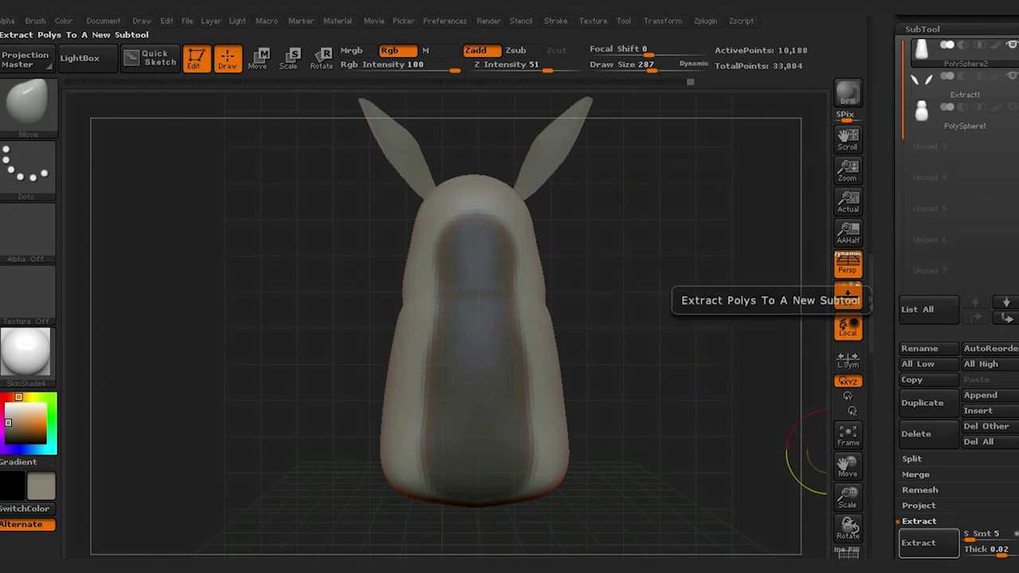
- Inflate the extracted Extract2 strip into a rounded shape with Deformation > Inflate Balloon
key("r")
left_click_drag(677, 319, 716, 318)
left_click_drag(466, 411, 466, 171)
mouse_move(676, 318)
left_mouse_down()
mouse_move(756, 318)
mouse_move(716, 334)
left_mouse_up()
scroll(955, 318, "down", 5)
left_click(934, 440)
left_click_drag(959, 424, 990, 423)
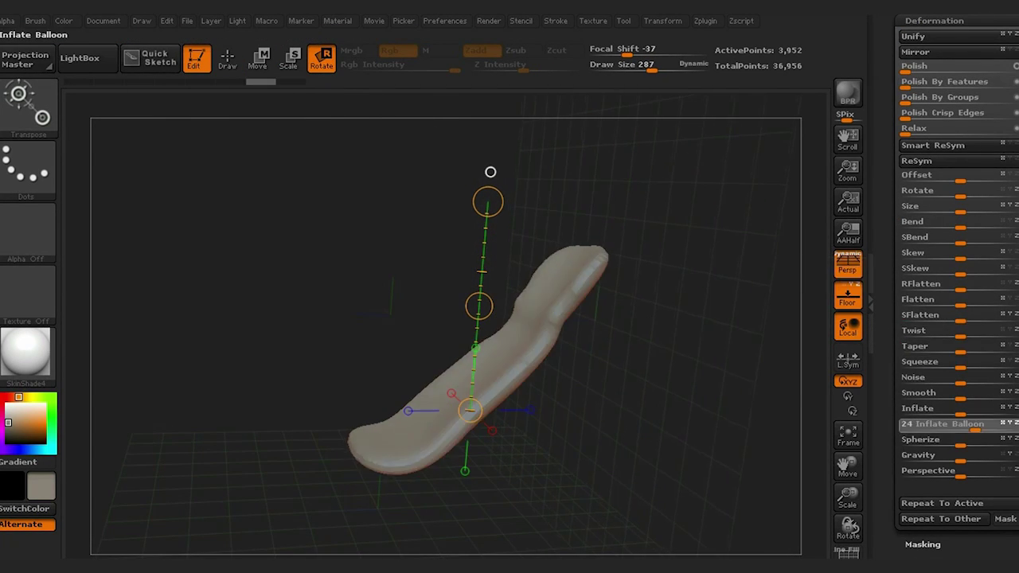
left_click(933, 34)
- Slice the inflated piece down to a thin flat wedge with the ClipCurve brush
left_click(925, 75)
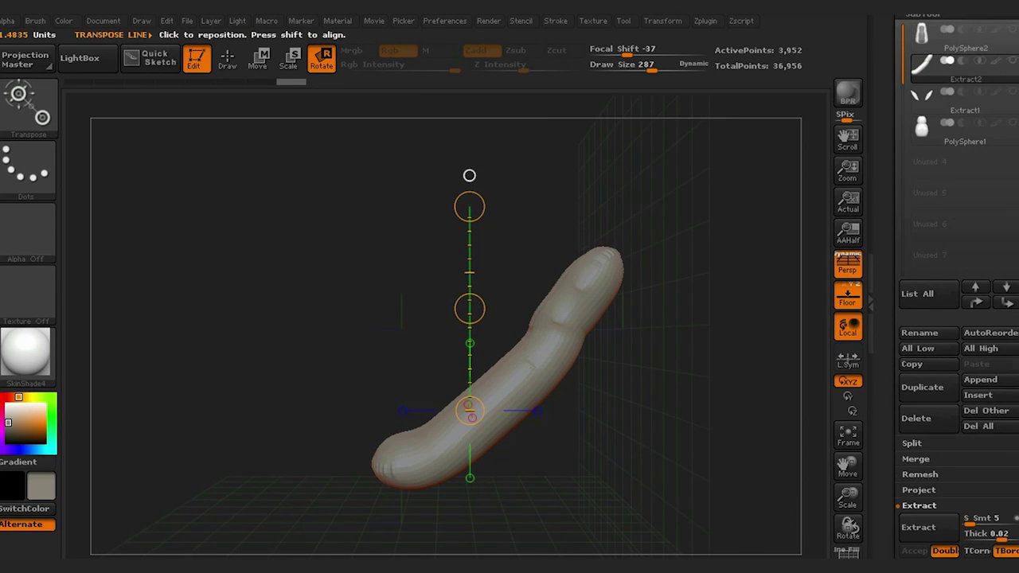
left_click(927, 78)
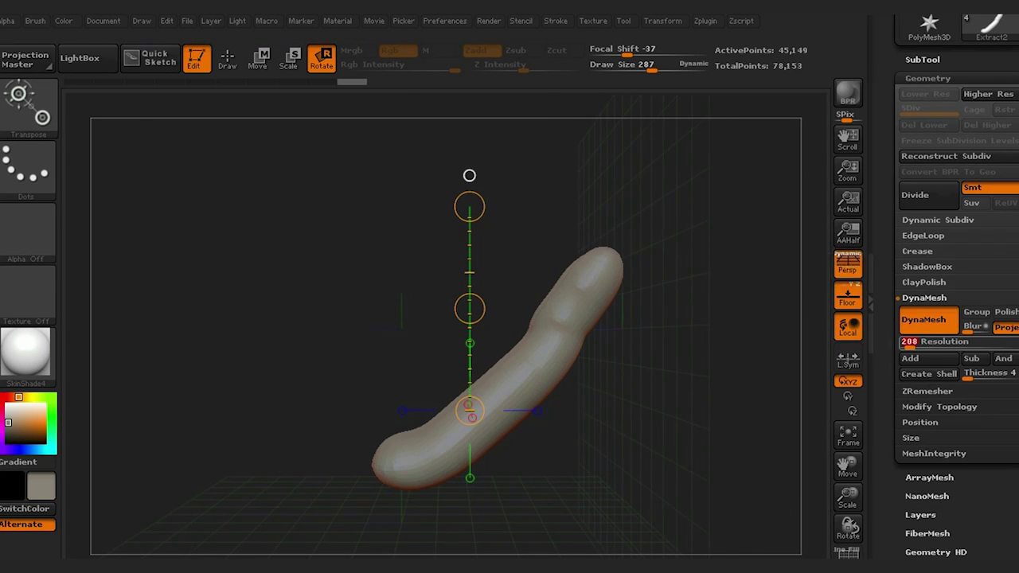
key("q")
key("b")
key("m")
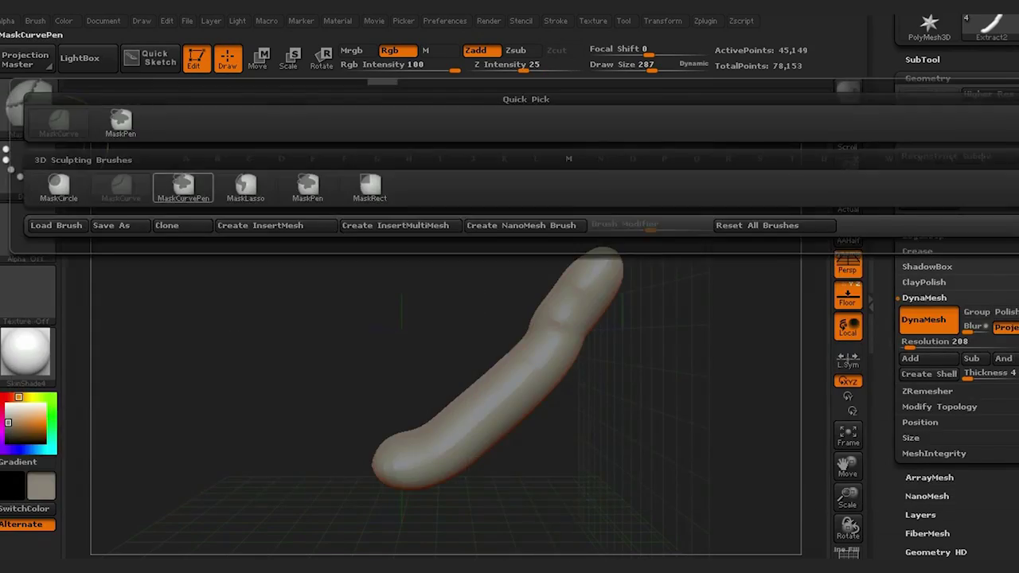
key("c")
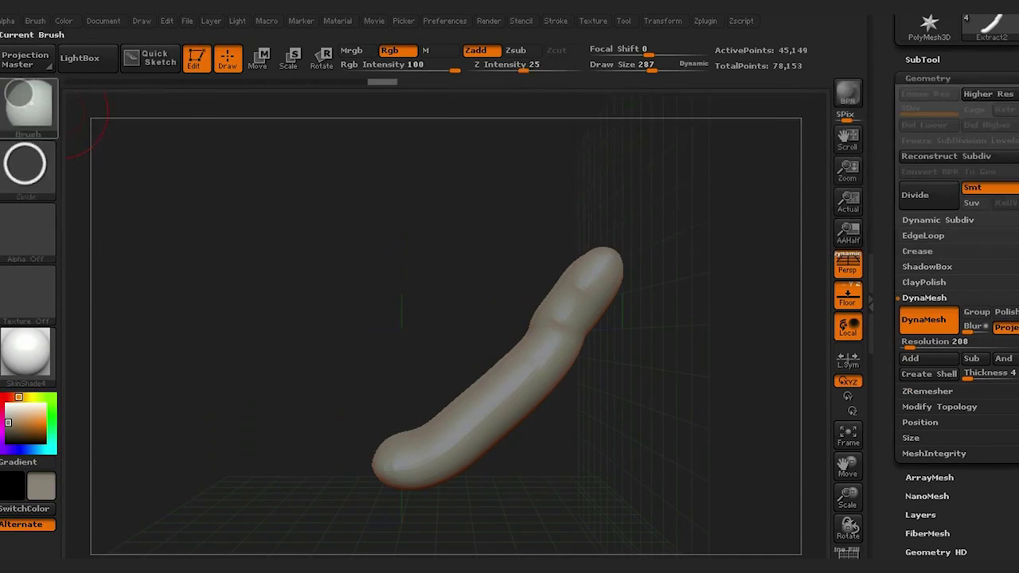
left_click_drag(353, 489, 641, 210, "ctrl+shift")
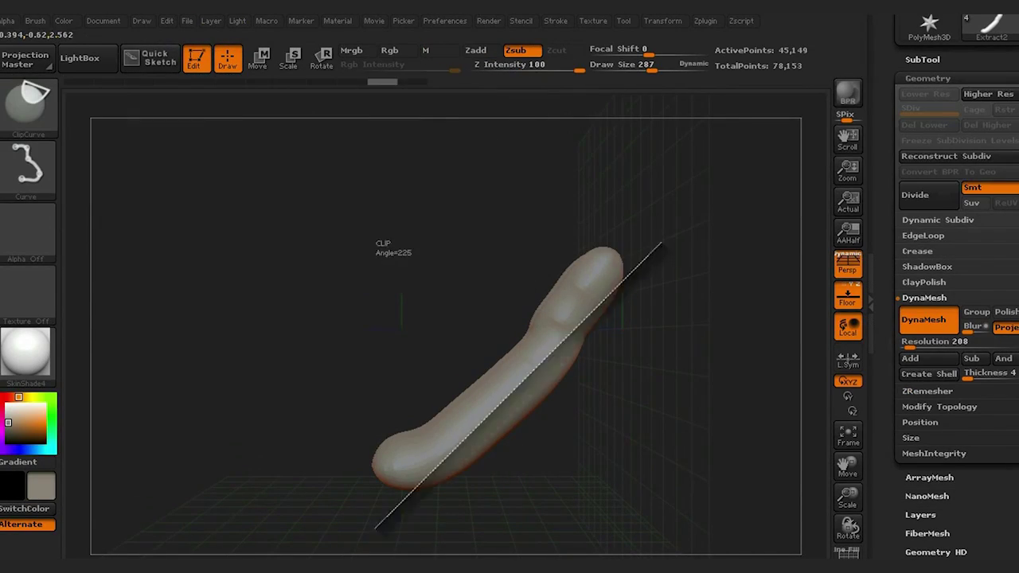
left_click_drag(682, 182, 688, 164)
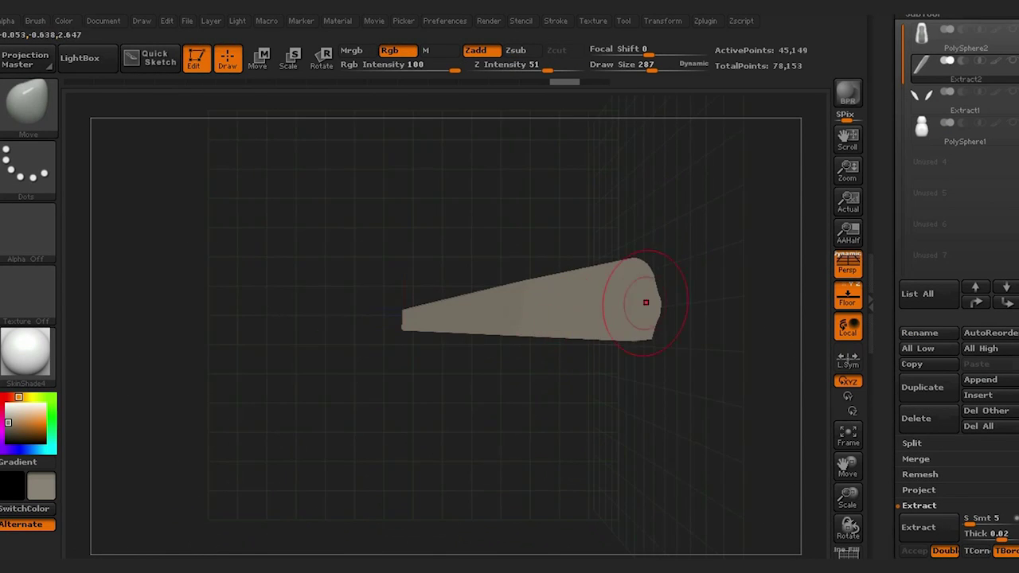
- Rotate the slab to face the view and angle the tail piece up away from the body
key("w")
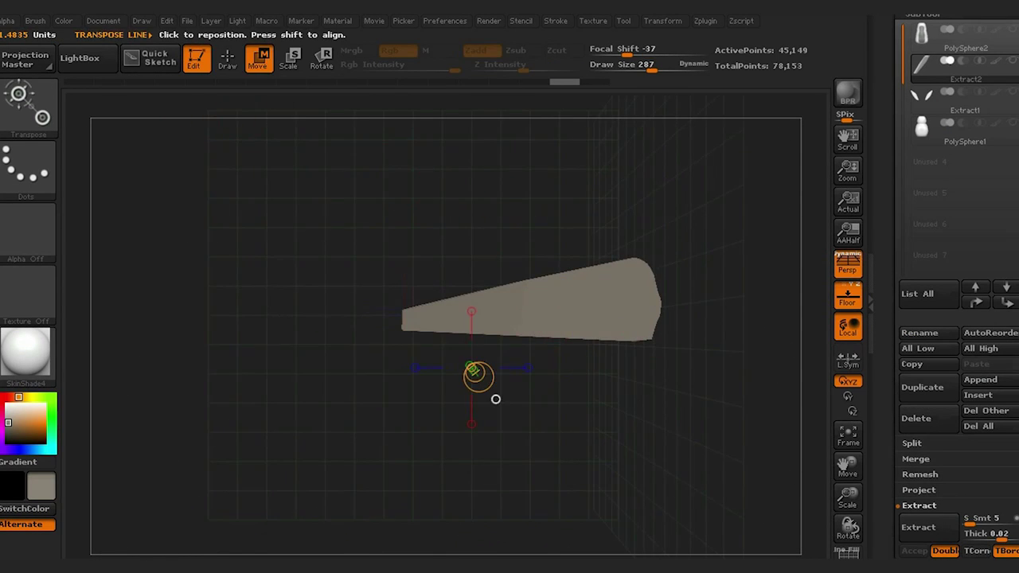
key("r")
left_click_drag(621, 366, 347, 367)
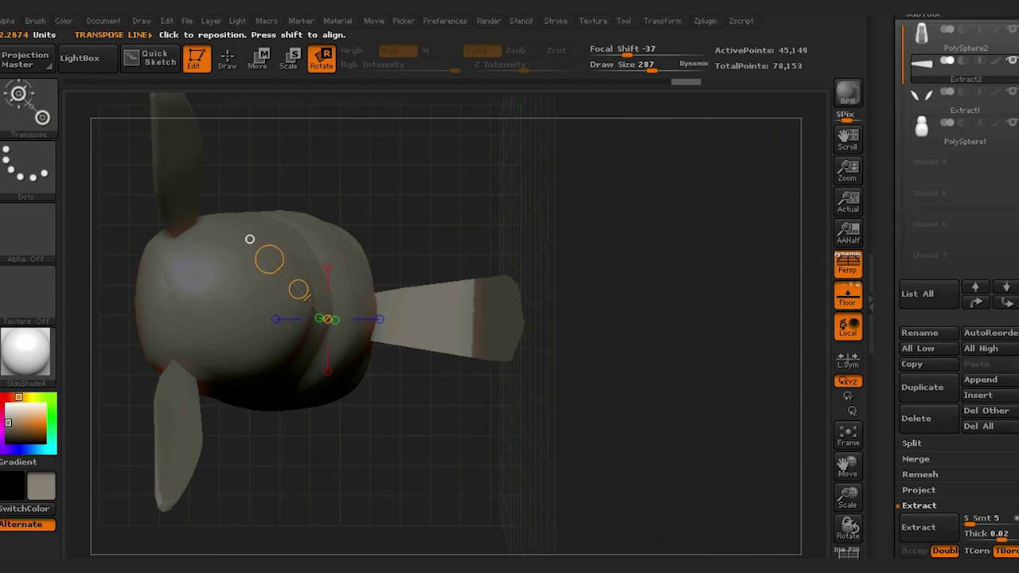
key("w")
left_click_drag(487, 319, 650, 319)
key("r")
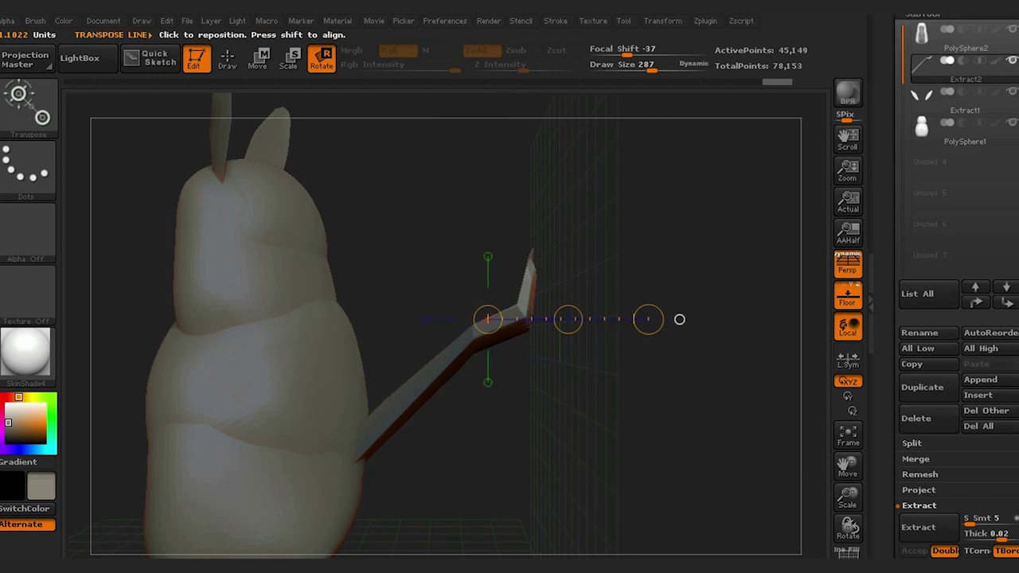
left_click_drag(679, 319, 604, 374)
left_click_drag(521, 300, 446, 334)
key("w")
mouse_move(460, 293)
left_mouse_down()
mouse_move(476, 442)
mouse_move(583, 278)
left_mouse_up()
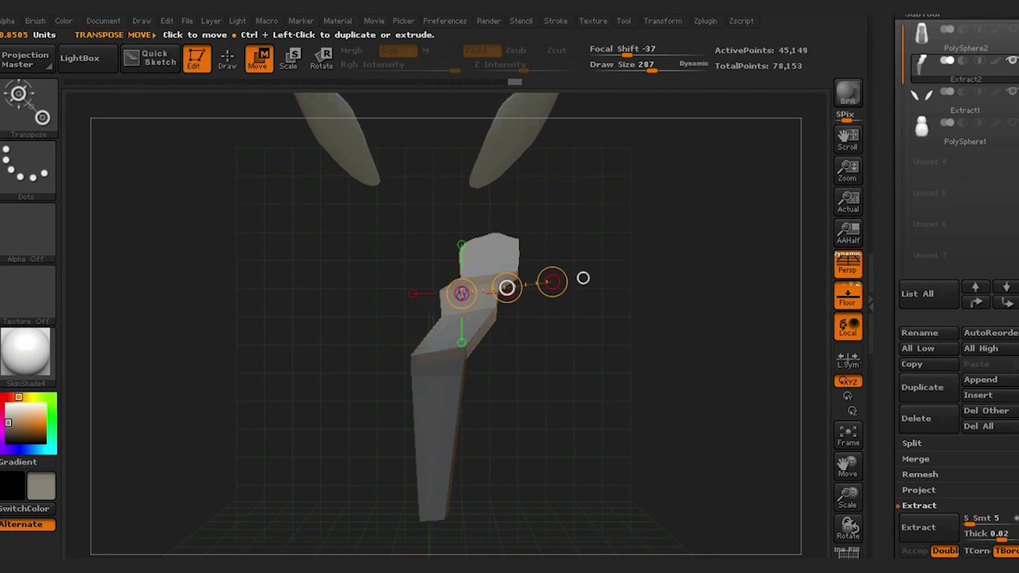
- Bend the tail's sections with masking and Transpose into a zigzag lightning-bolt shape
left_click_drag(602, 278, 589, 238)
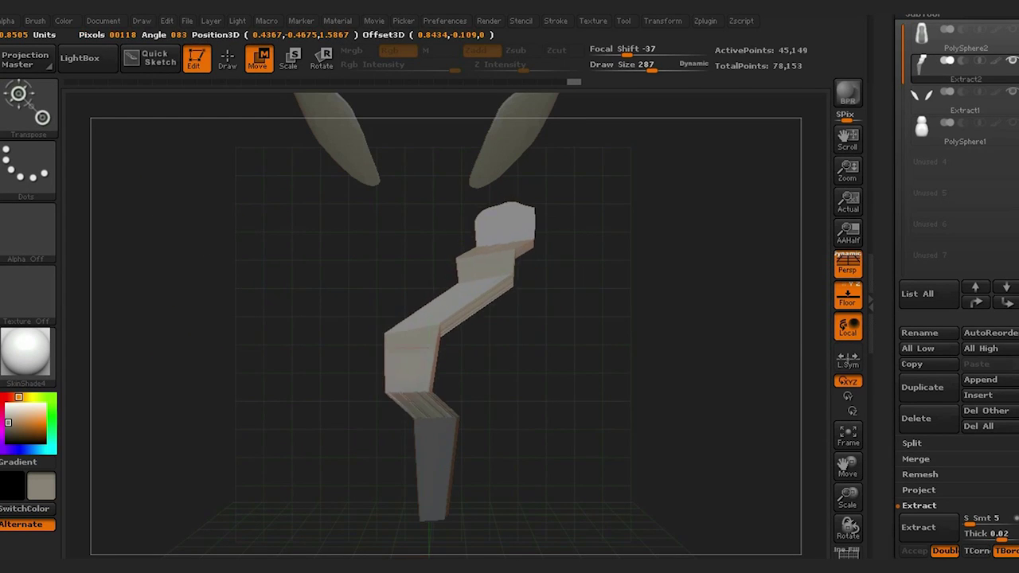
left_click_drag(602, 277, 636, 280)
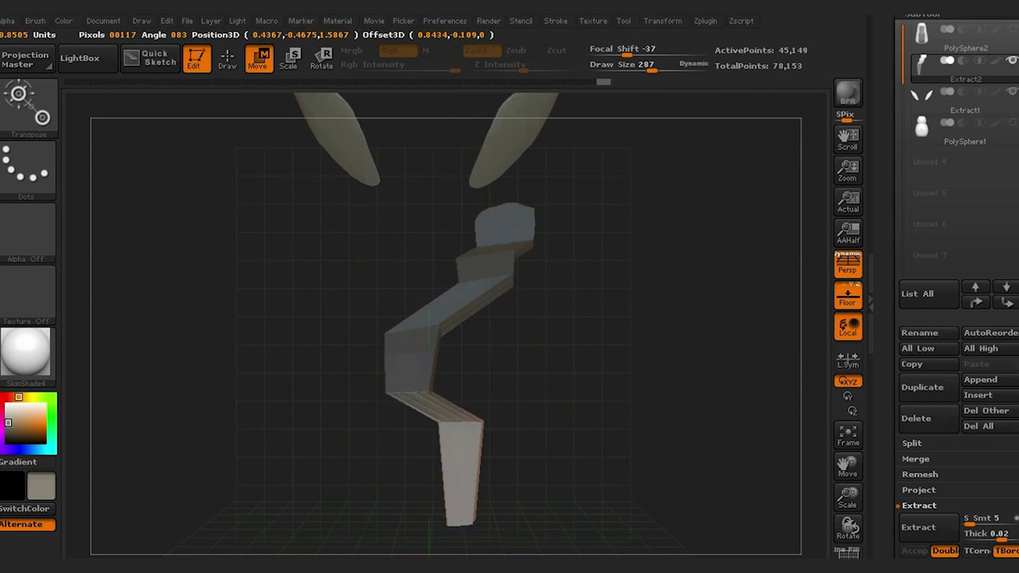
left_click(601, 279, "ctrl")
key("r")
left_click_drag(470, 426, 463, 498, "ctrl")
mouse_move(456, 543)
left_mouse_down()
mouse_move(430, 535)
mouse_move(438, 555)
left_mouse_up()
key("w")
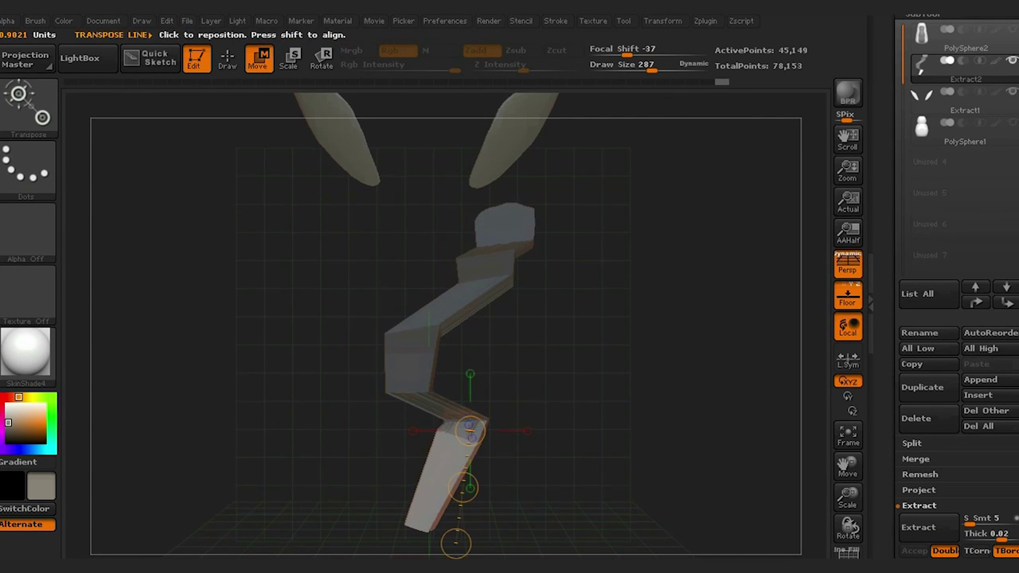
left_click_drag(676, 478, 677, 445)
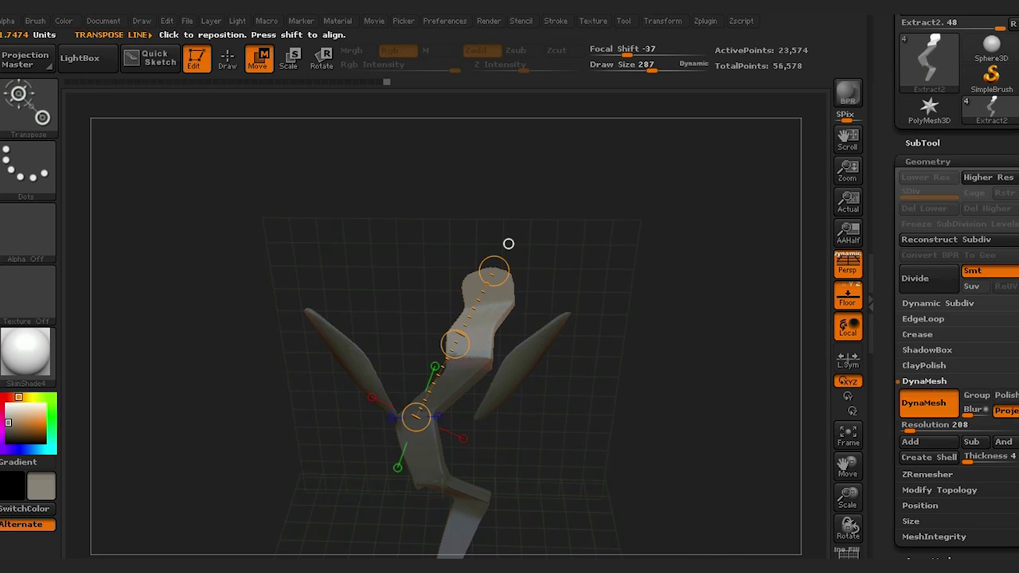
- DynaMesh the tail smooth and position it behind the body
left_click(487, 233, "ctrl")
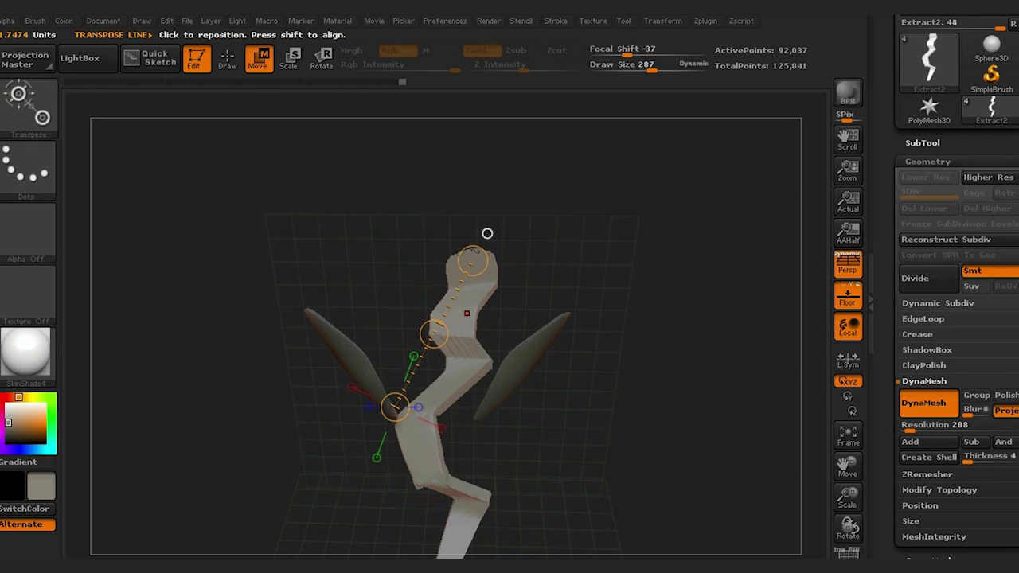
left_click_drag(487, 233, 520, 222)
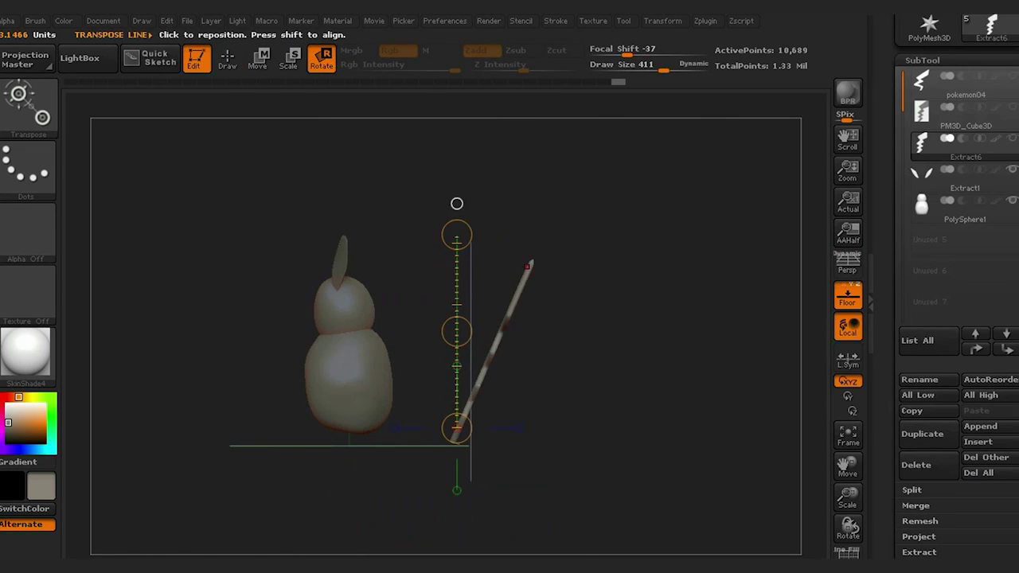
key("w")
left_click_drag(456, 203, 407, 240)
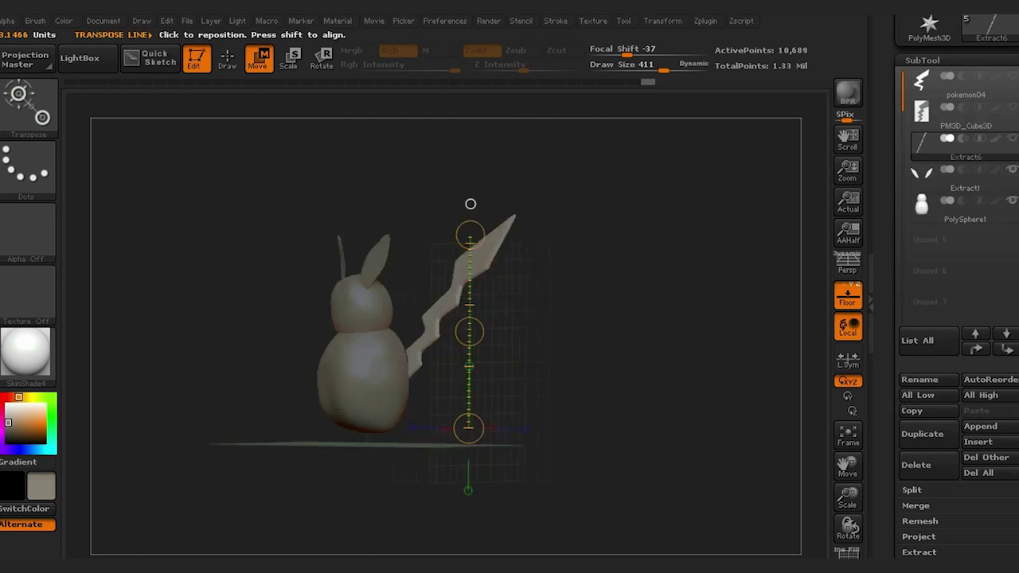
left_click_drag(375, 288, 446, 294, "shift")
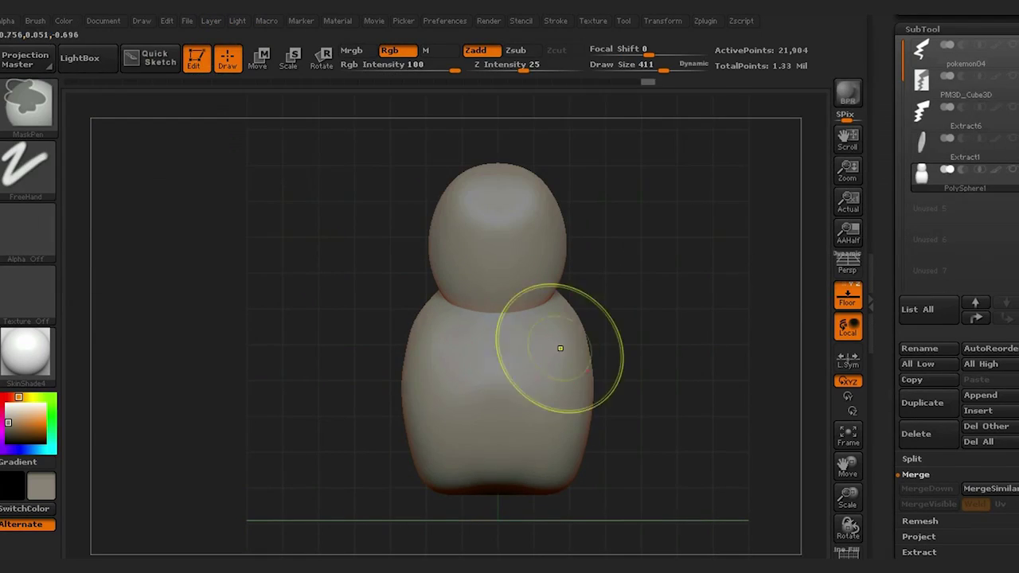
- Mask two shoulder spots and invert the mask so only the shoulders stay editable
left_click_drag(557, 348, 561, 342, "ctrl")
left_click(816, 275, "ctrl")
left_click(919, 551)
key("w")
key("b")
key("m")
key("e")
mouse_move(717, 342)
left_mouse_down()
mouse_move(604, 350)
mouse_move(673, 365)
left_mouse_up()
key("b")
left_click(432, 315)
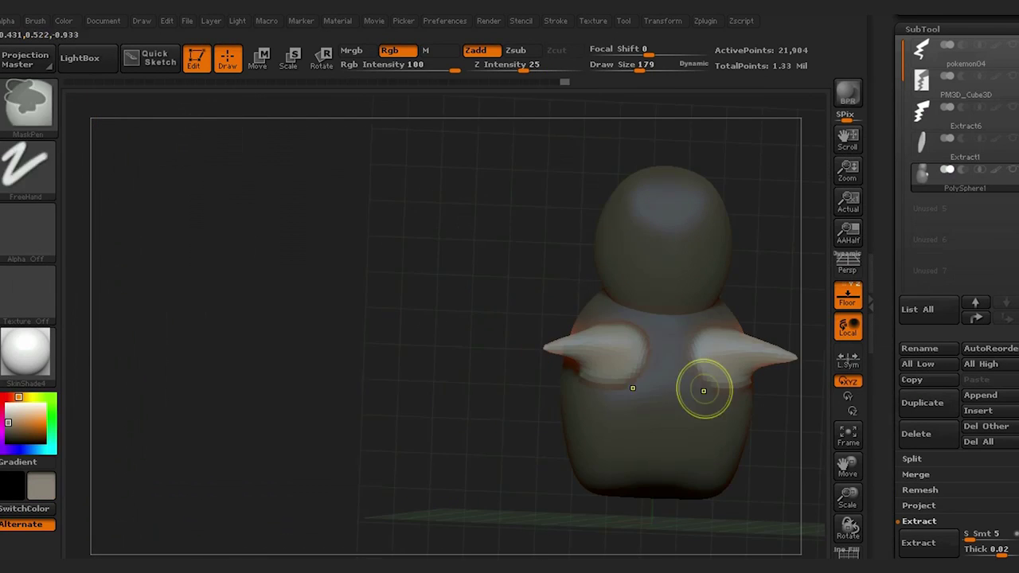
left_click(697, 352, "ctrl")
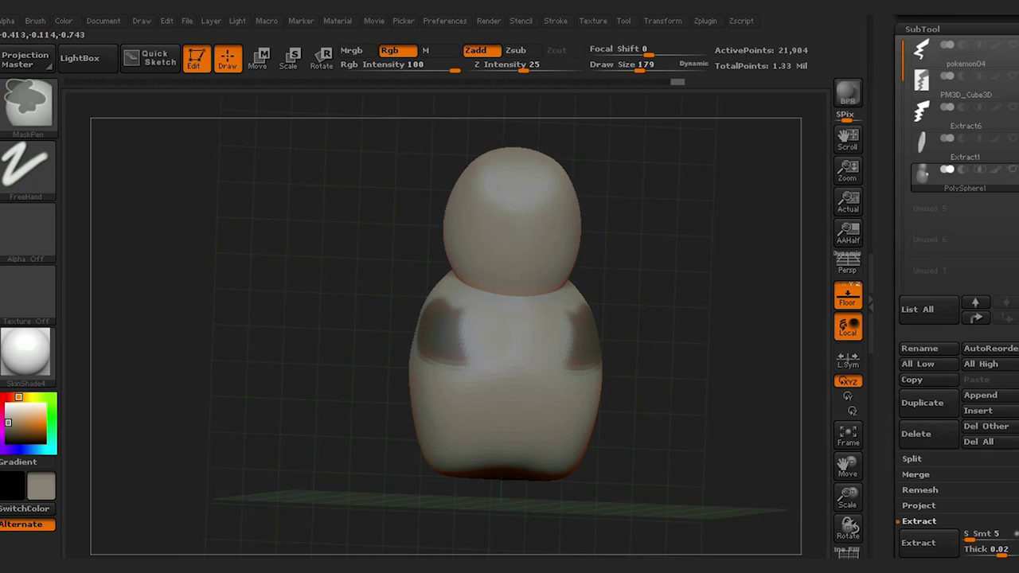
- Pull the unmasked shoulders out into two flat sideways arms with the Move Topological brush
left_click(664, 342, "ctrl")
key("b")
key("m")
key("t")
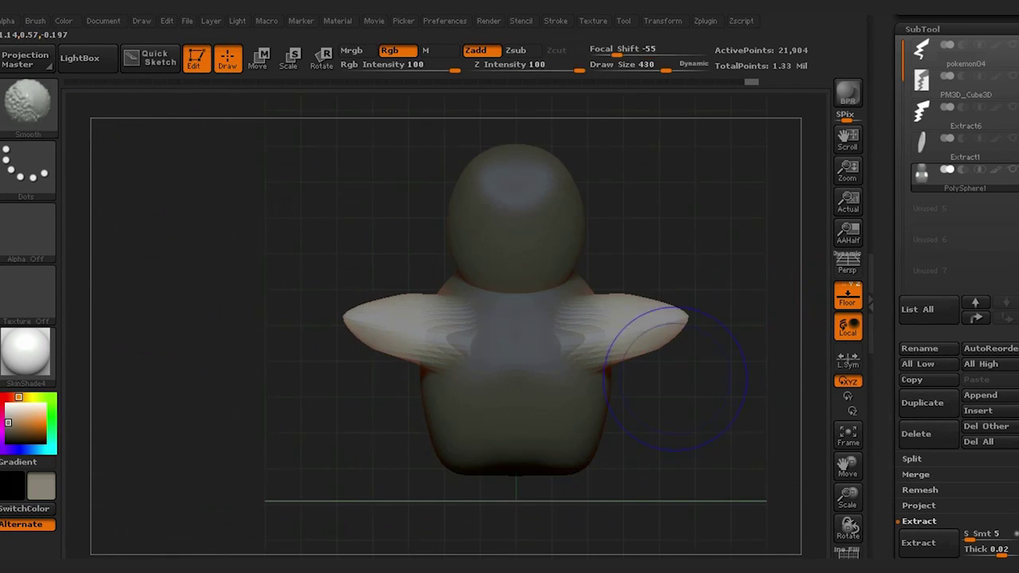
left_click_drag(610, 478, 609, 432)
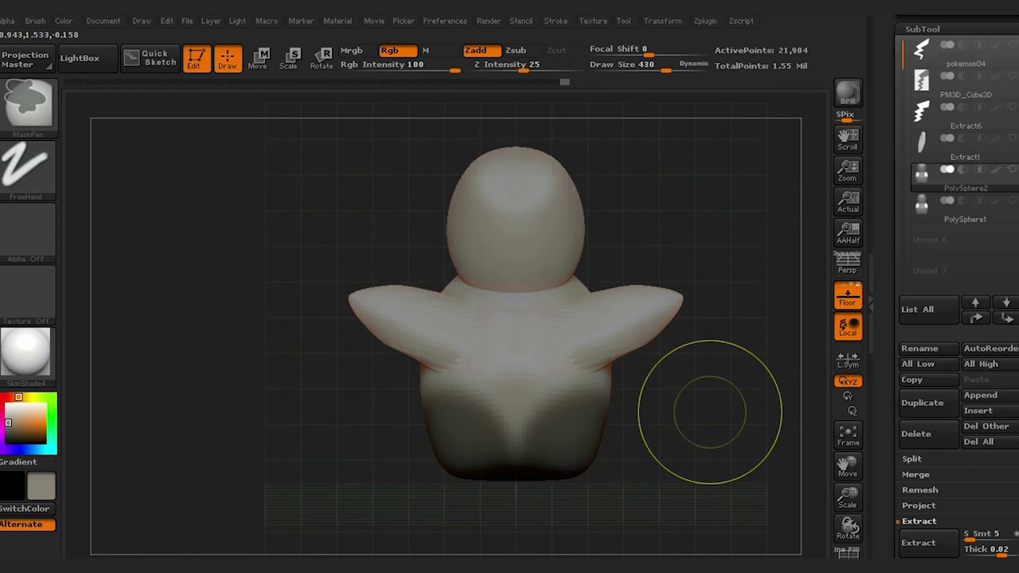
- Clear the mask and shape stubby legs and pointed arm tips at brush size 258
left_click_drag(709, 425, 679, 359)
mouse_move(654, 113)
left_mouse_down()
mouse_move(580, 336)
mouse_move(580, 382)
mouse_move(569, 318)
left_mouse_up()
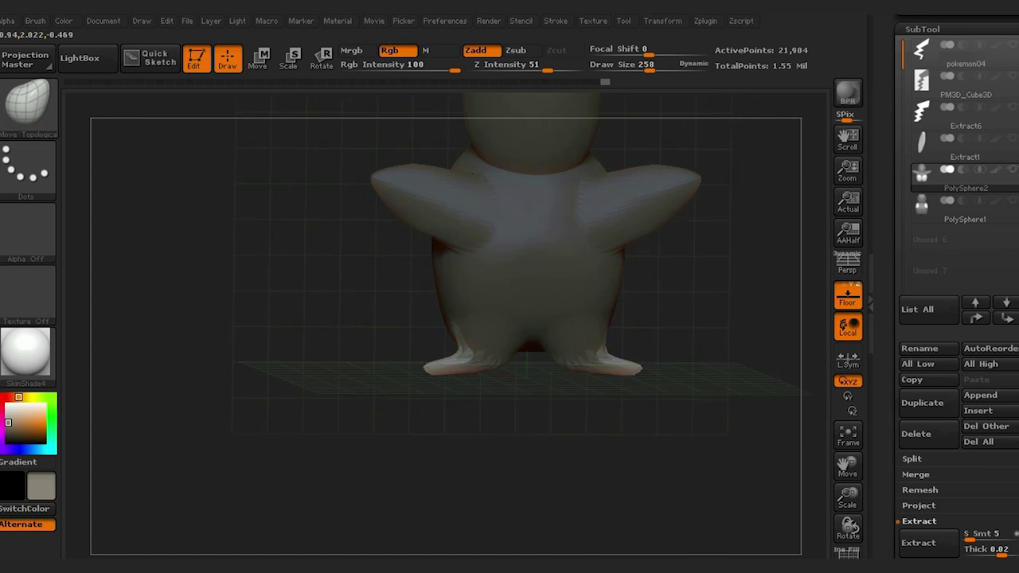
left_click_drag(718, 382, 718, 361, "shift")
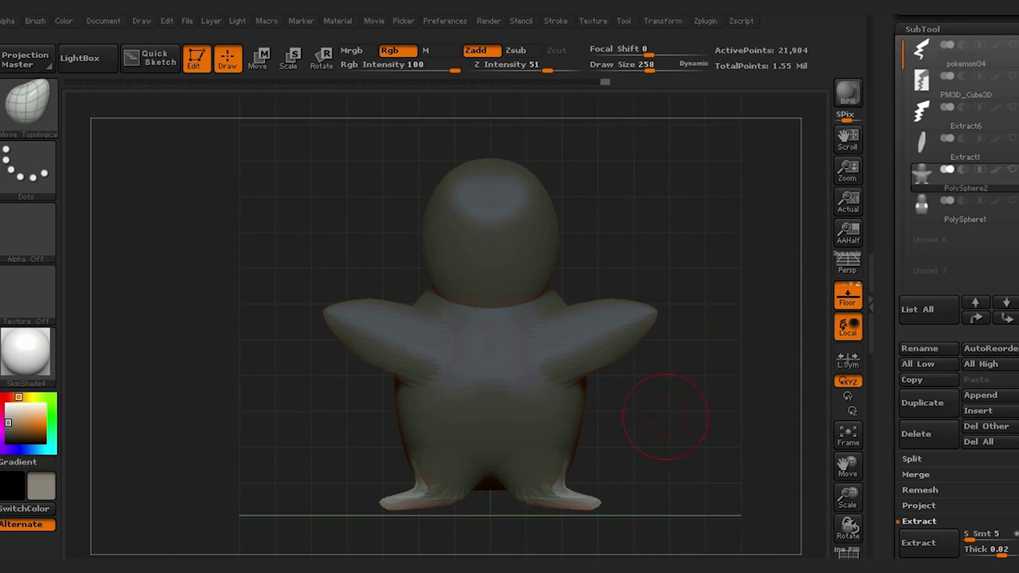
left_click_drag(676, 427, 618, 303, "alt")
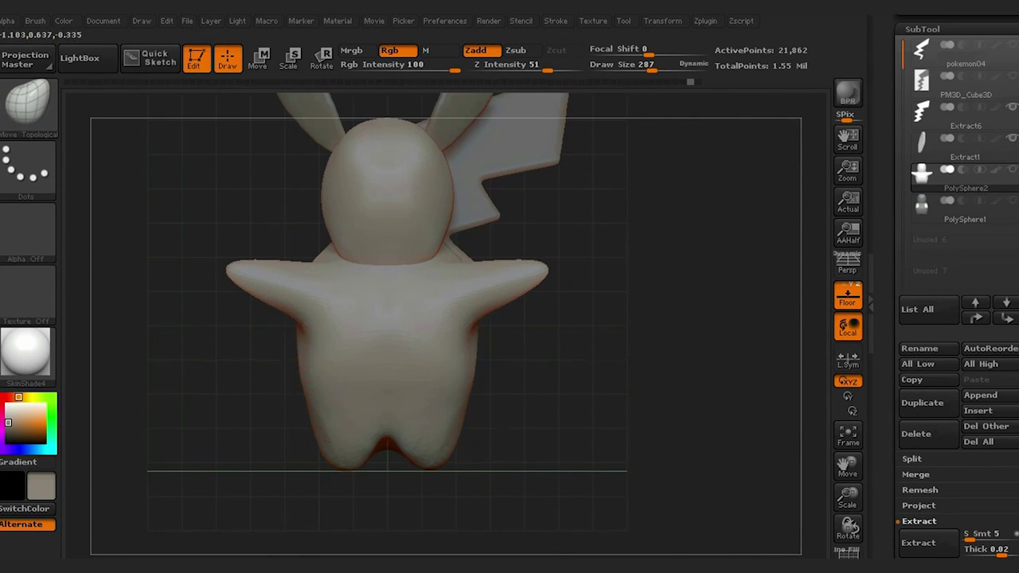
left_click_drag(313, 465, 560, 406)
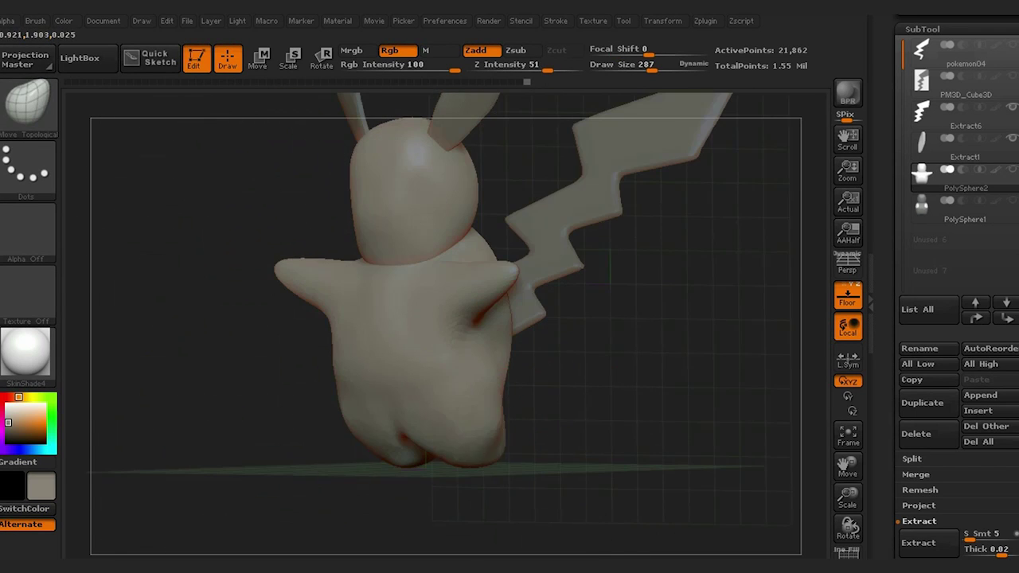
left_click_drag(572, 318, 467, 374, "shift")
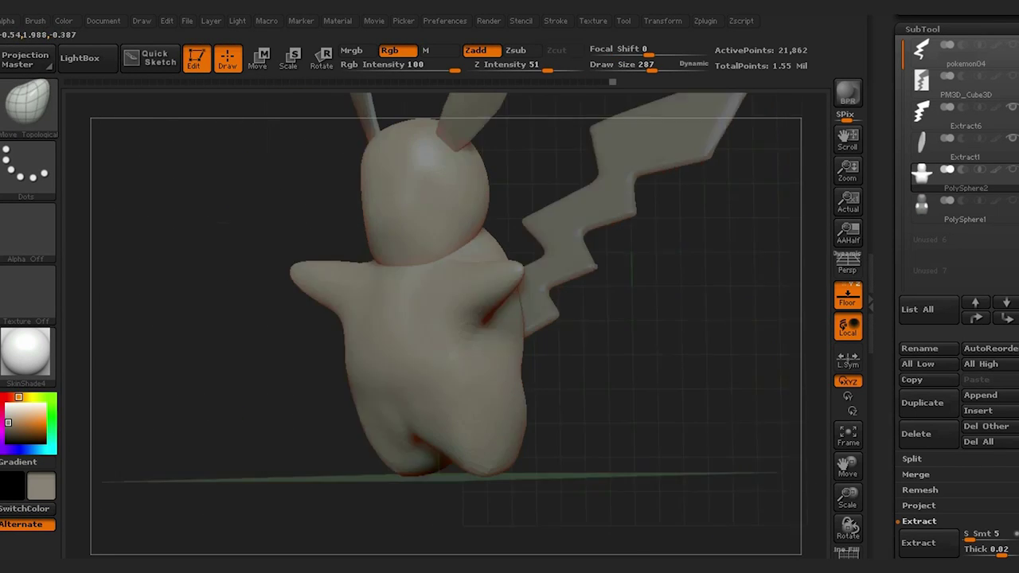
mouse_move(422, 276)
left_mouse_down()
mouse_move(539, 327)
mouse_move(625, 175)
left_mouse_up()
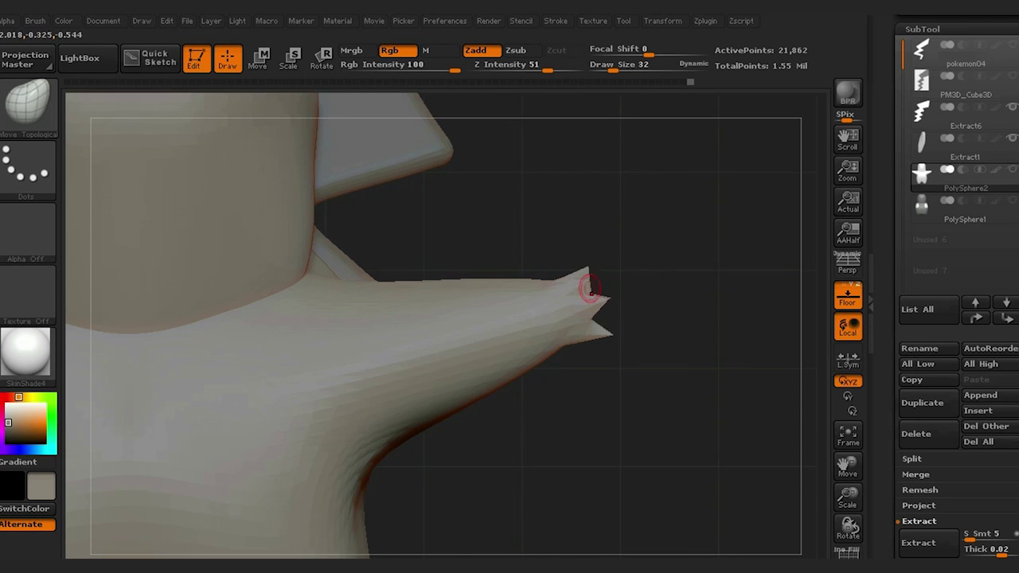
- Select the Extract1 ear subtool and duplicate it as Extract2
key("f")
left_click_drag(611, 387, 645, 345, "alt")
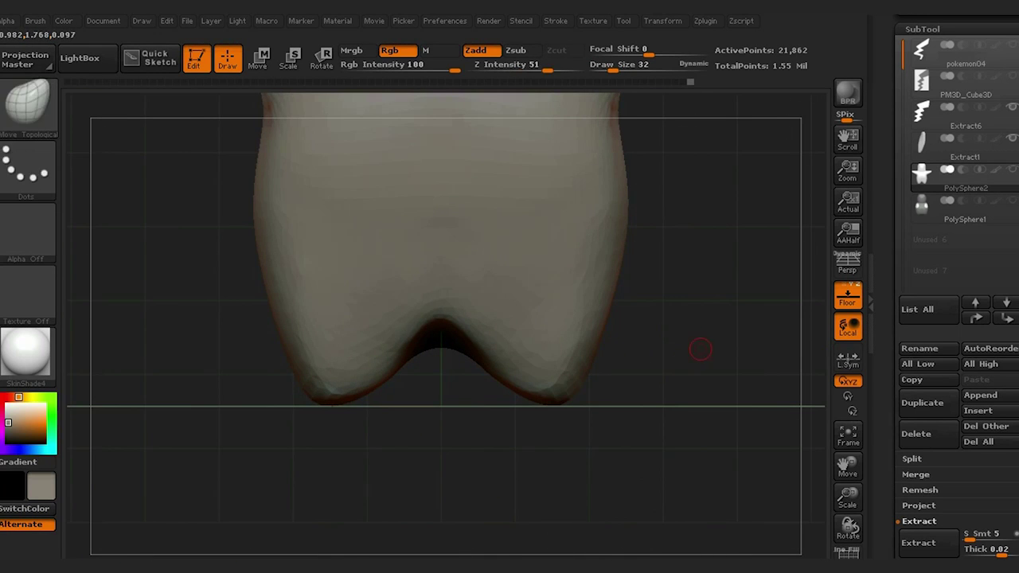
left_click(955, 143)
key("r")
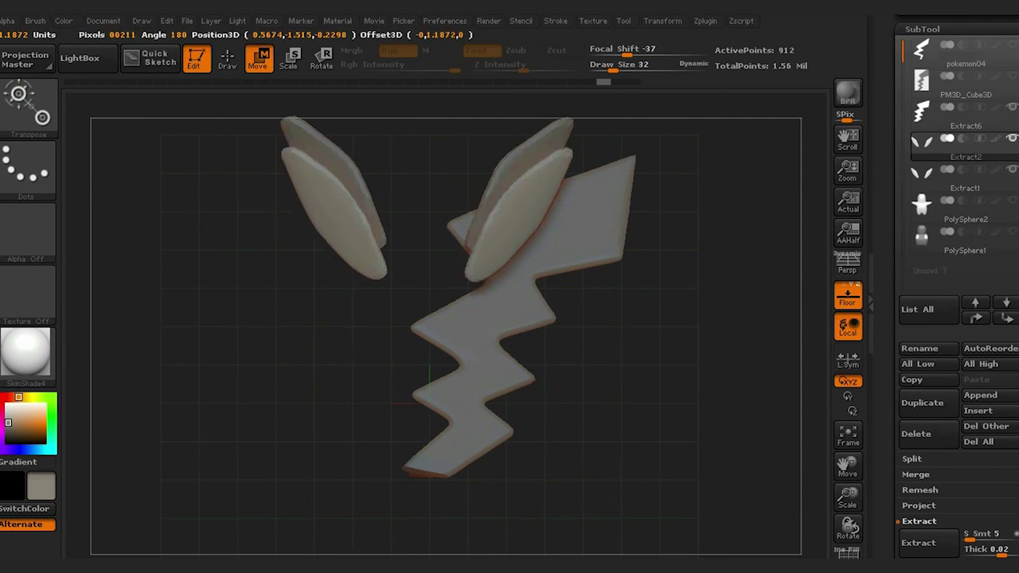
- Rotate and shrink the duplicated ear pieces and tuck them under the body as feet
left_click_drag(553, 359, 552, 486)
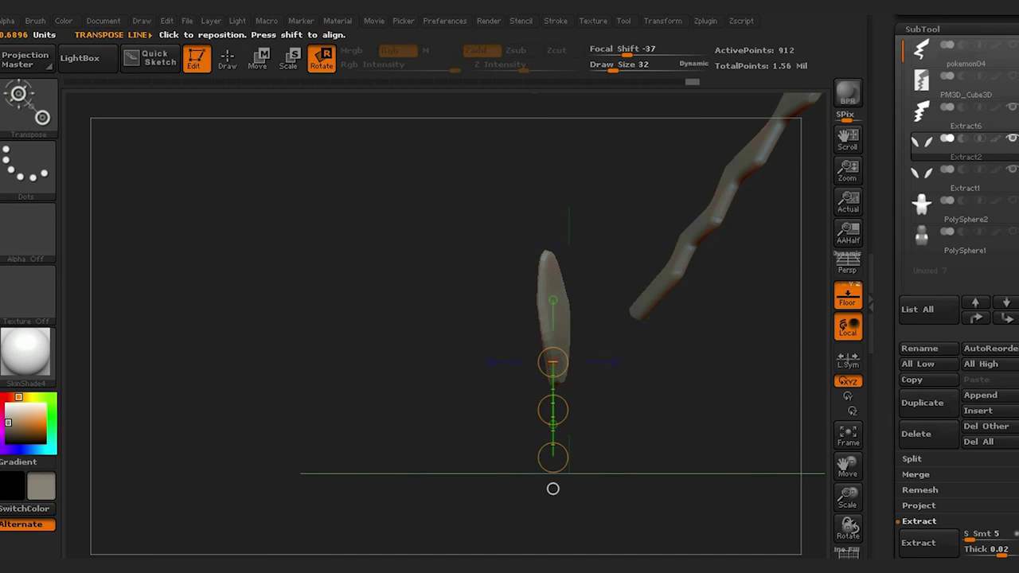
key("w")
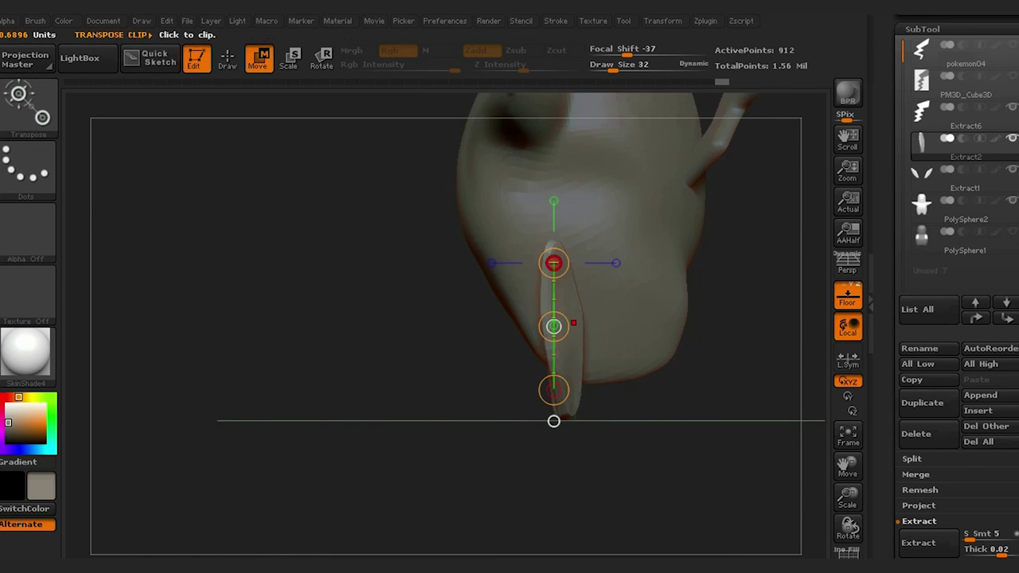
left_click_drag(484, 315, 587, 384)
left_click_drag(649, 495, 659, 522)
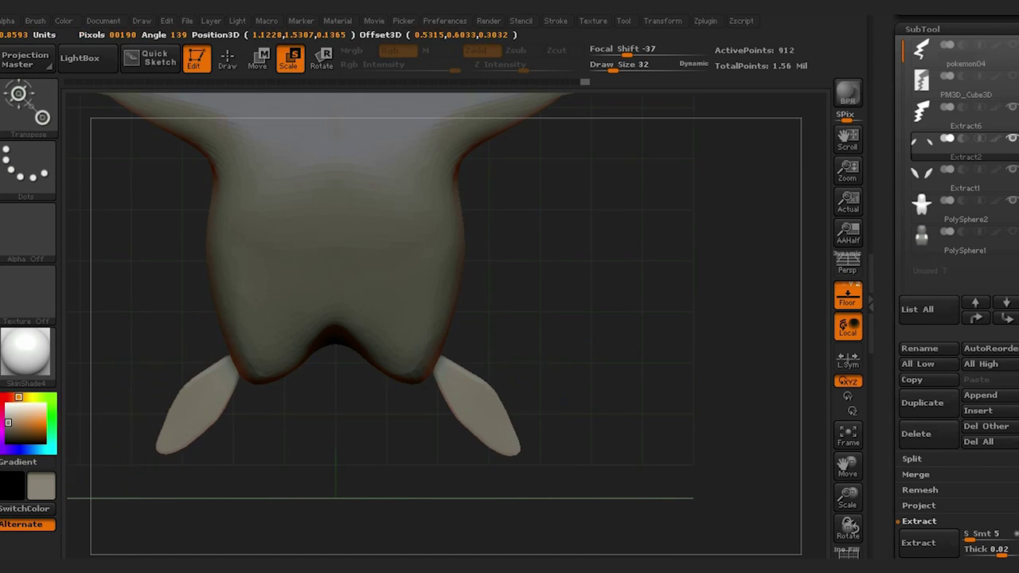
- Reposition the Extract2 feet snugly under the Pikachu's legs, checking from below
key("Down")
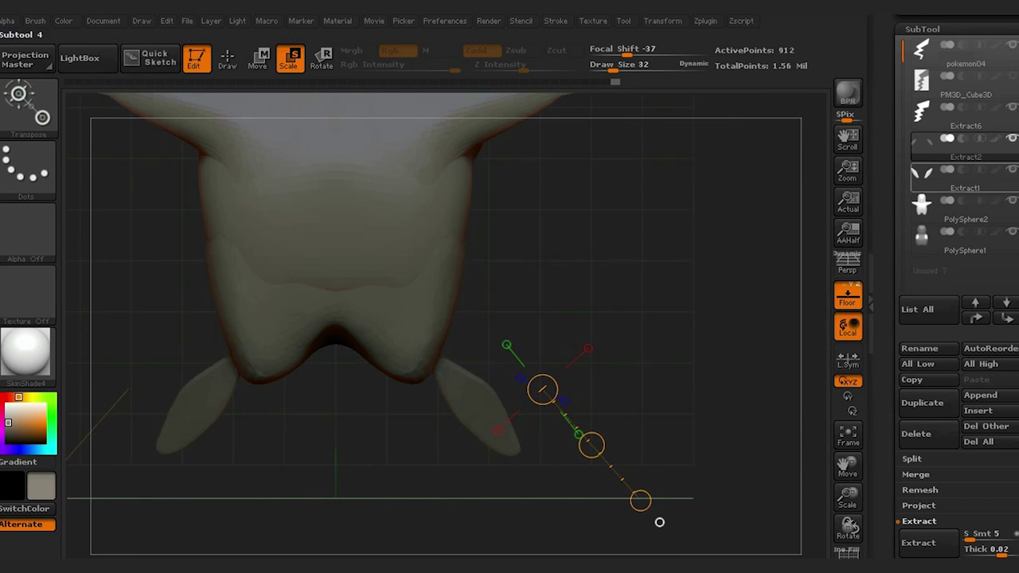
left_click_drag(659, 522, 651, 432, "alt")
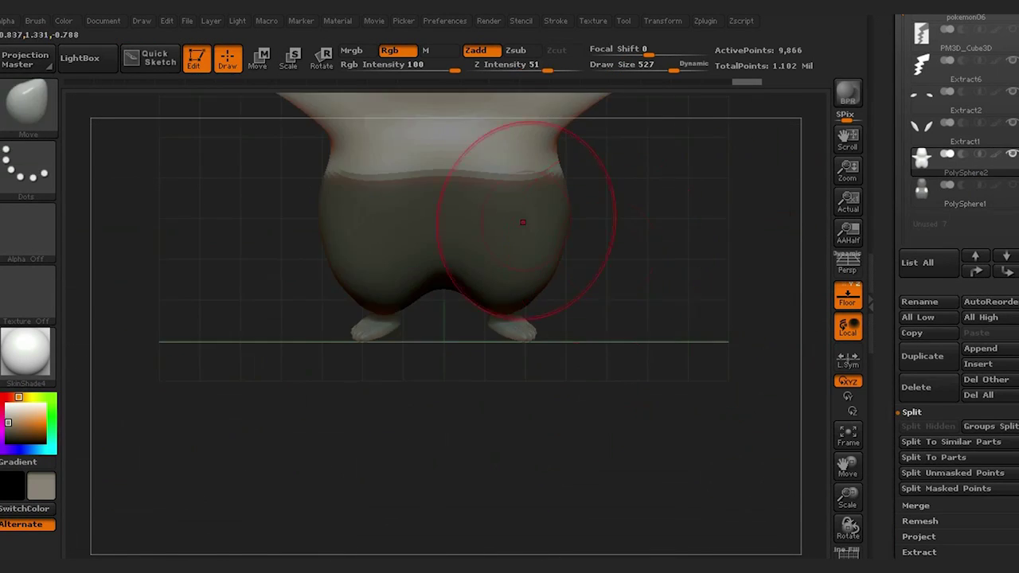
key("w")
left_click_drag(451, 215, 451, 502)
left_click_drag(409, 377, 592, 434)
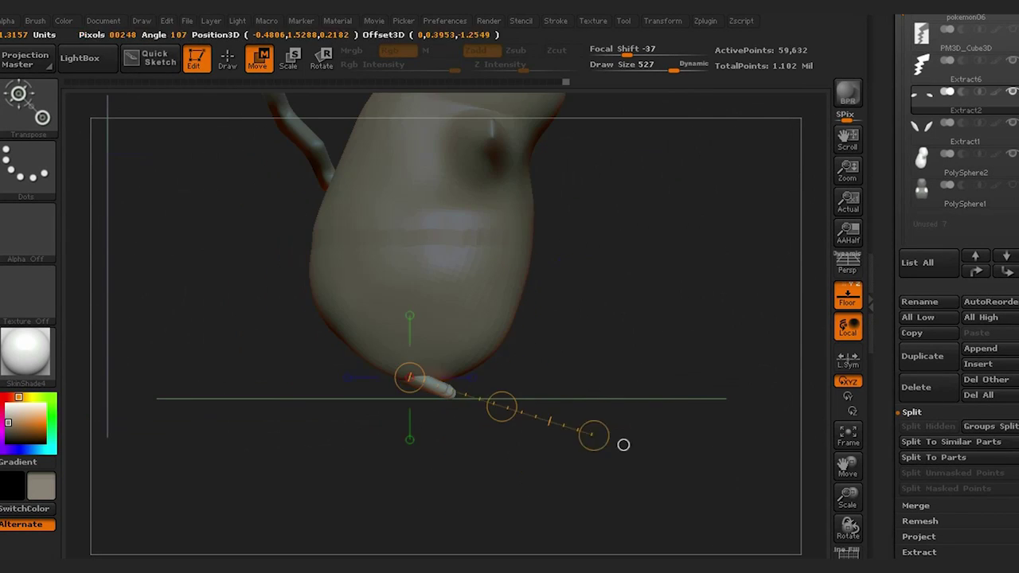
key("q")
left_click(462, 231, "alt")
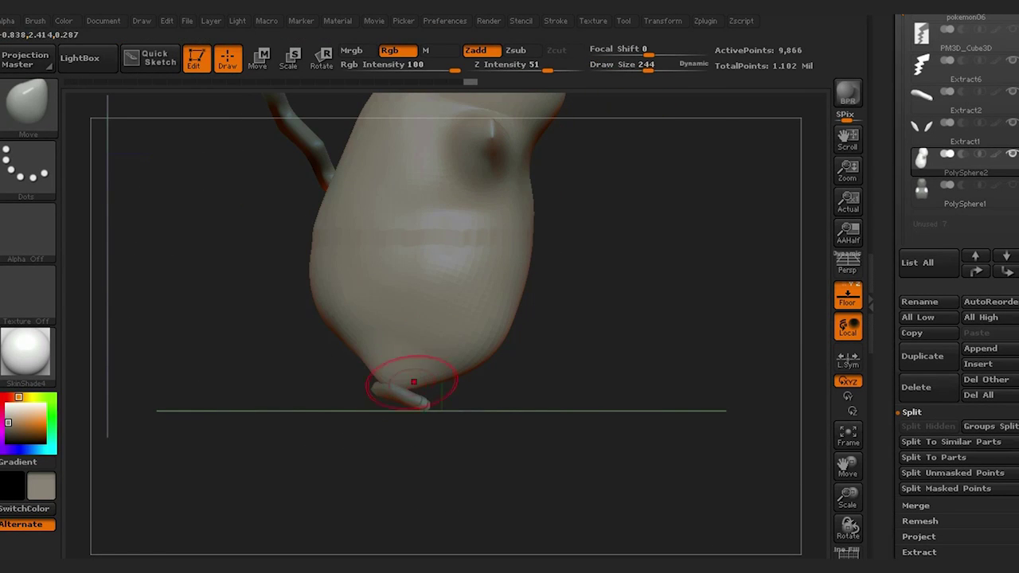
left_click_drag(605, 478, 700, 478)
left_click(965, 131)
key("w")
left_click_drag(68, 458, 318, 382)
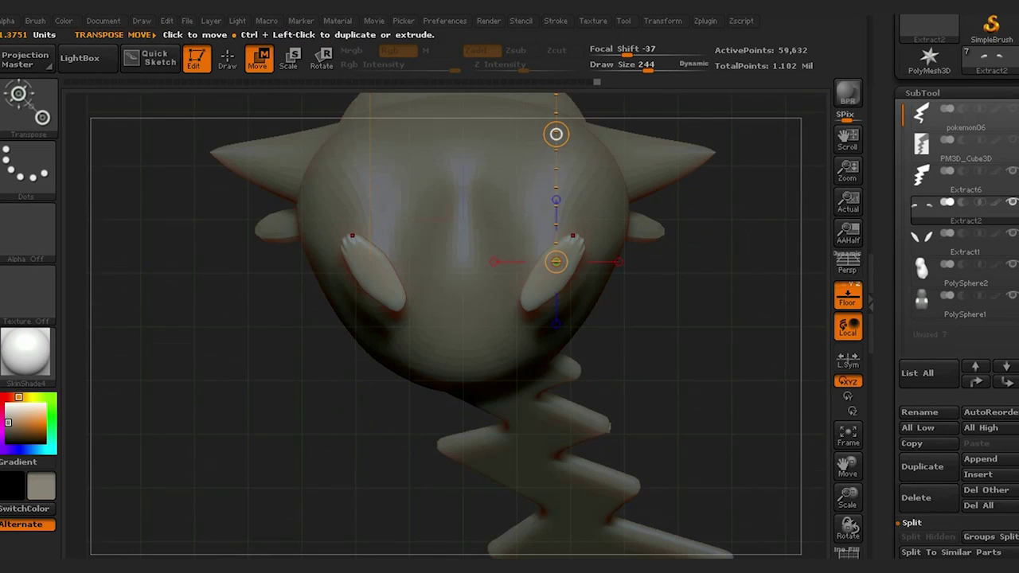
key("q")
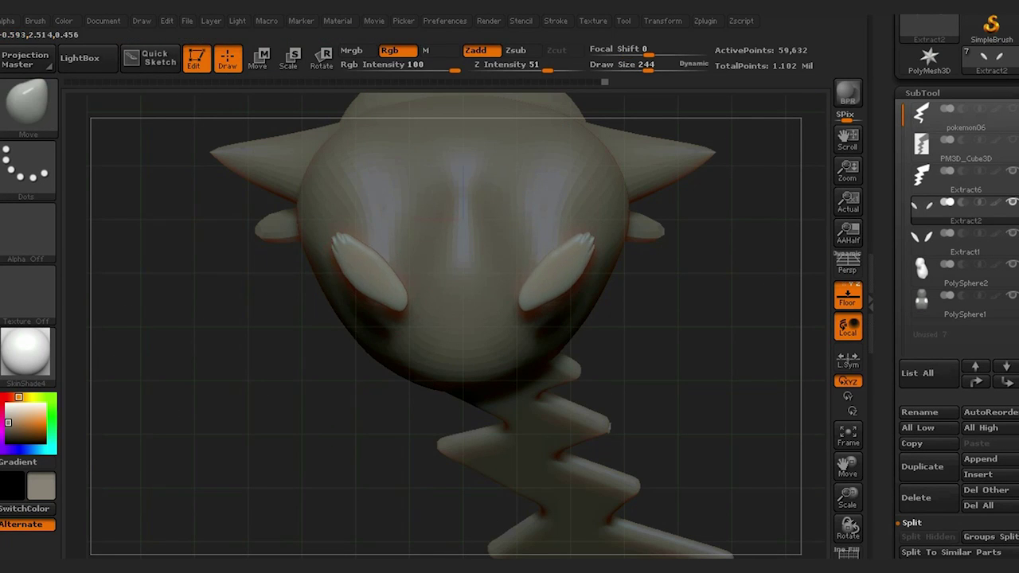
key("w")
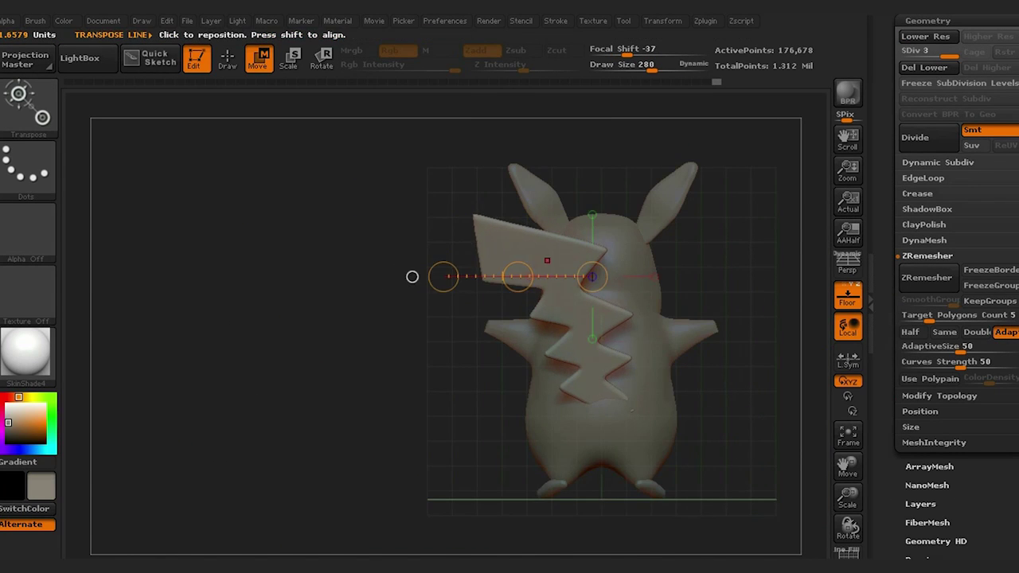
- Delete the pokemon06 and PM3D_Cube3D reference subtools, then clip the tail's zigzag corners crisper
left_click_drag(585, 398, 585, 105)
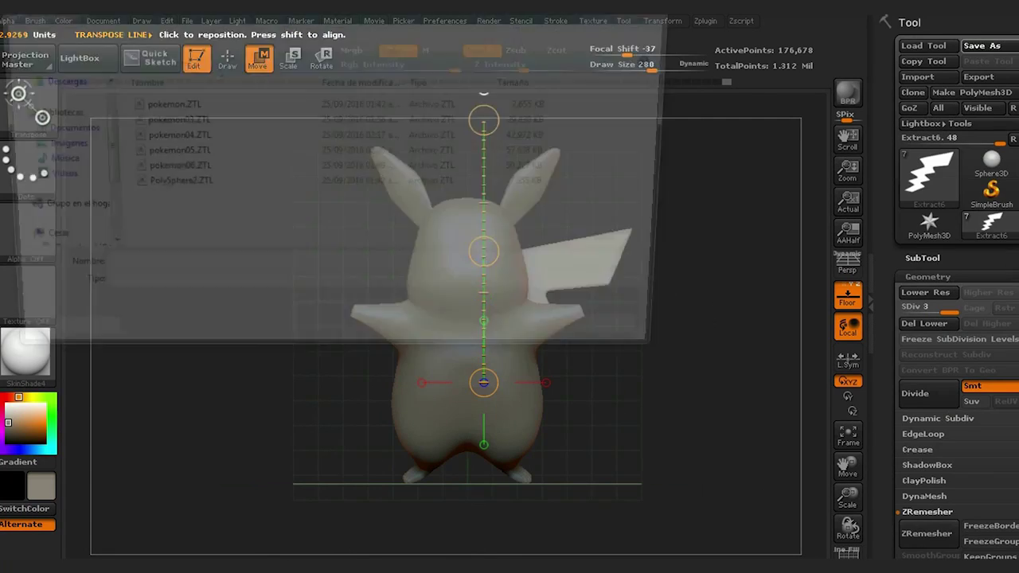
left_click(916, 485)
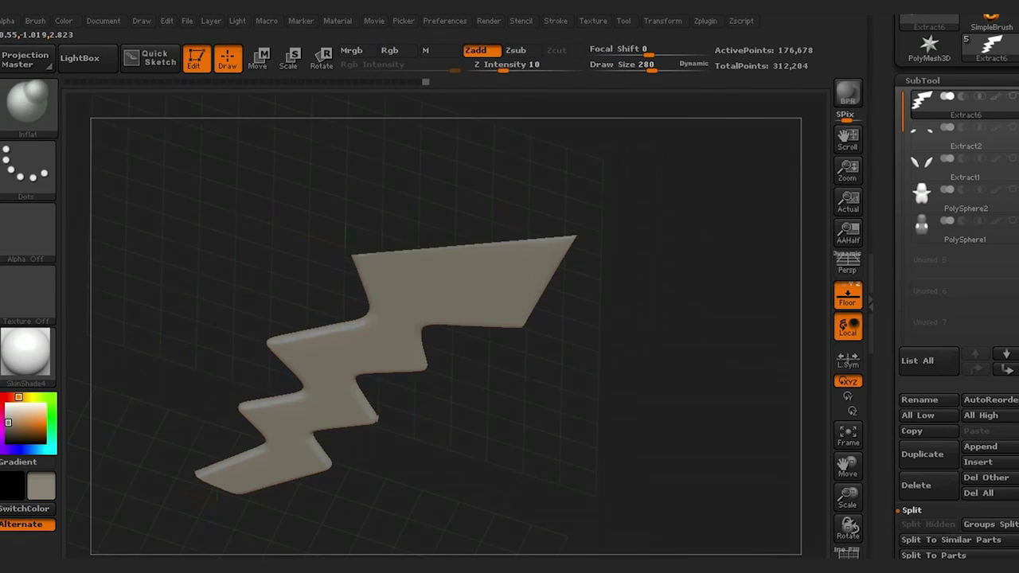
left_click_drag(298, 339, 221, 504, "ctrl+shift")
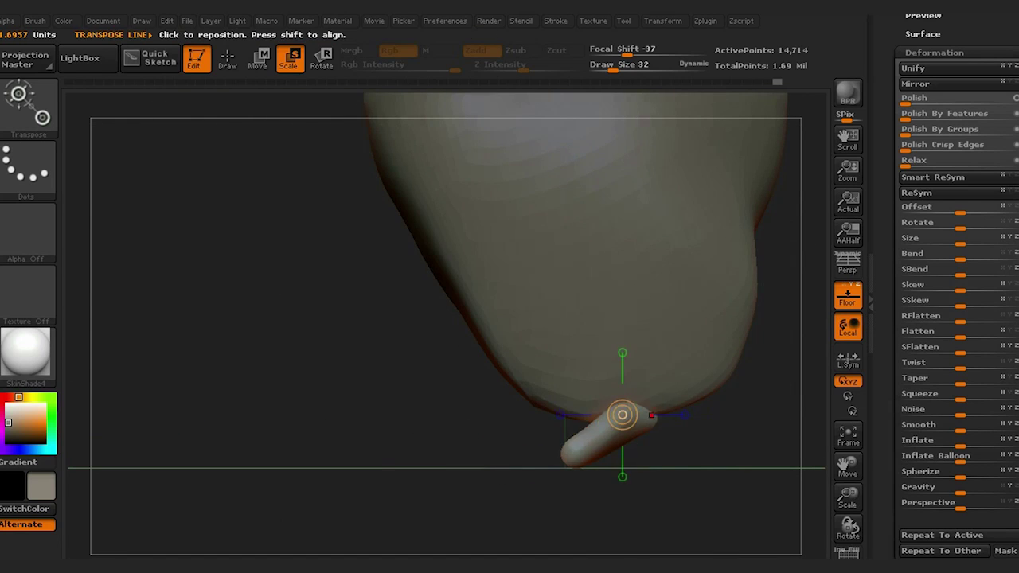
- Subdivide the foot to SDiv 2 and carve shallow toe grooves with the Standard brush on Zsub
key("ctrl+z")
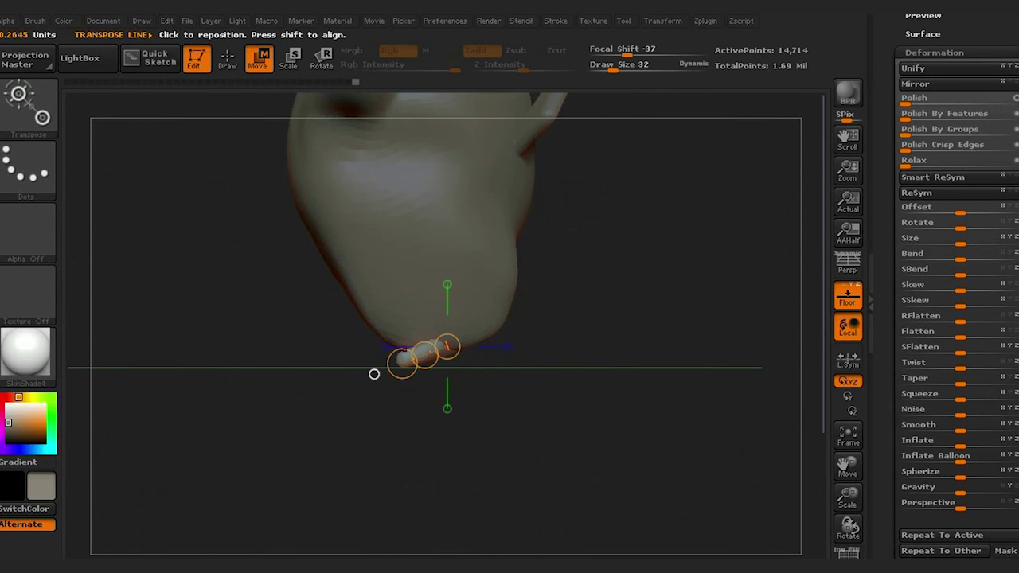
key("q")
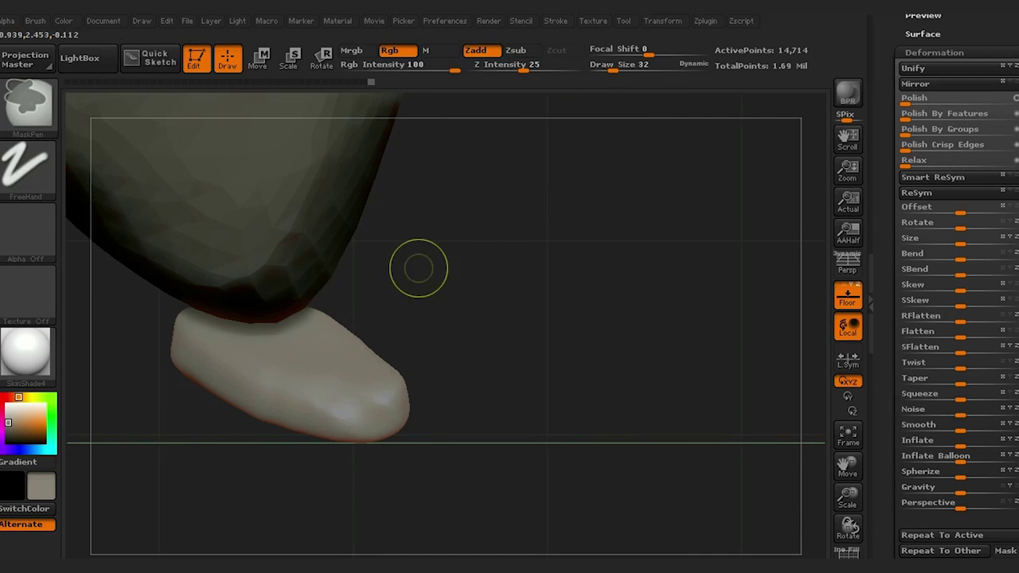
left_click_drag(423, 378, 370, 383)
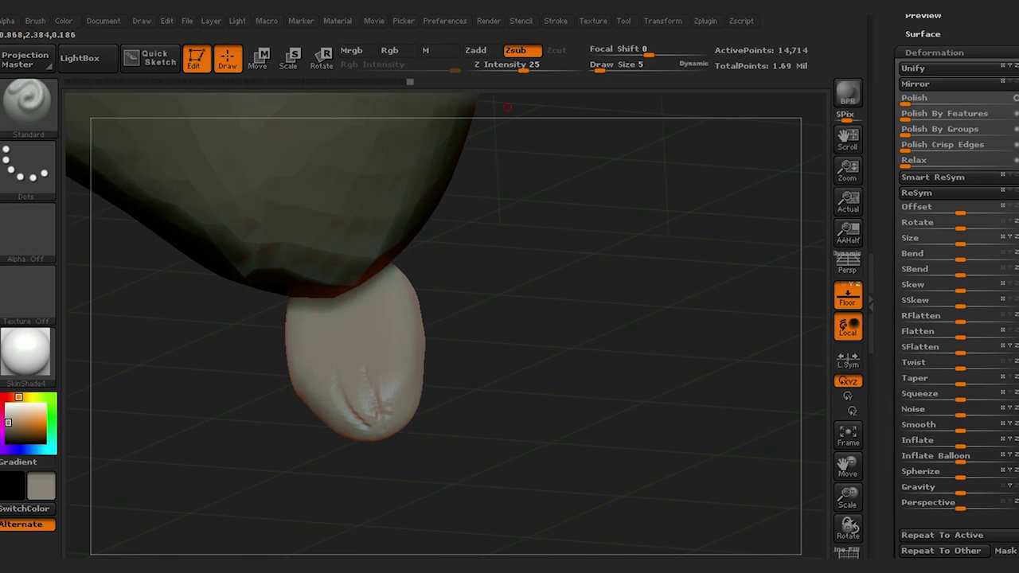
mouse_move(350, 411)
left_mouse_down()
mouse_move(369, 365)
mouse_move(430, 303)
left_mouse_up()
left_click(927, 80)
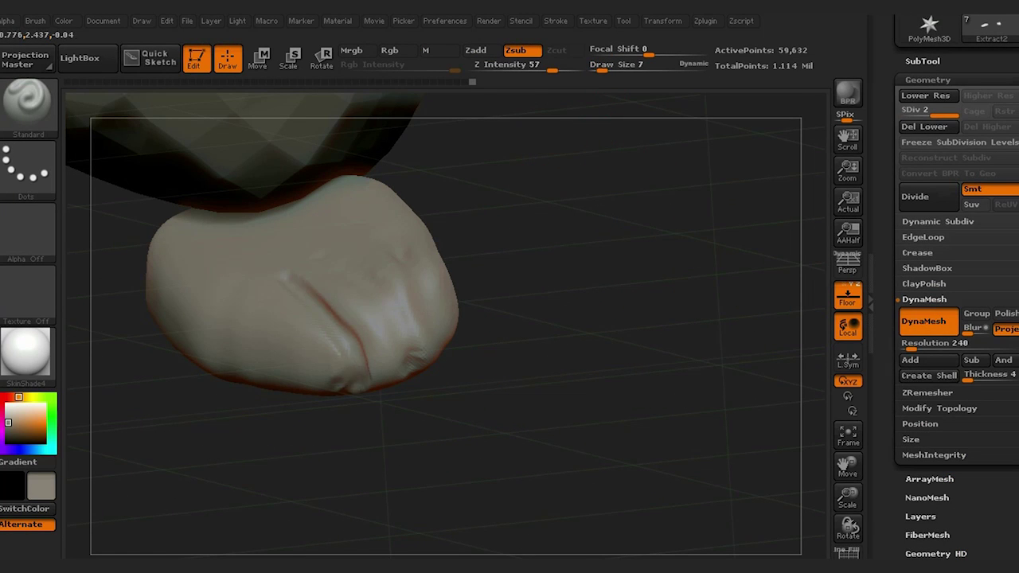
left_click_drag(477, 318, 481, 279)
left_click_drag(557, 358, 557, 279)
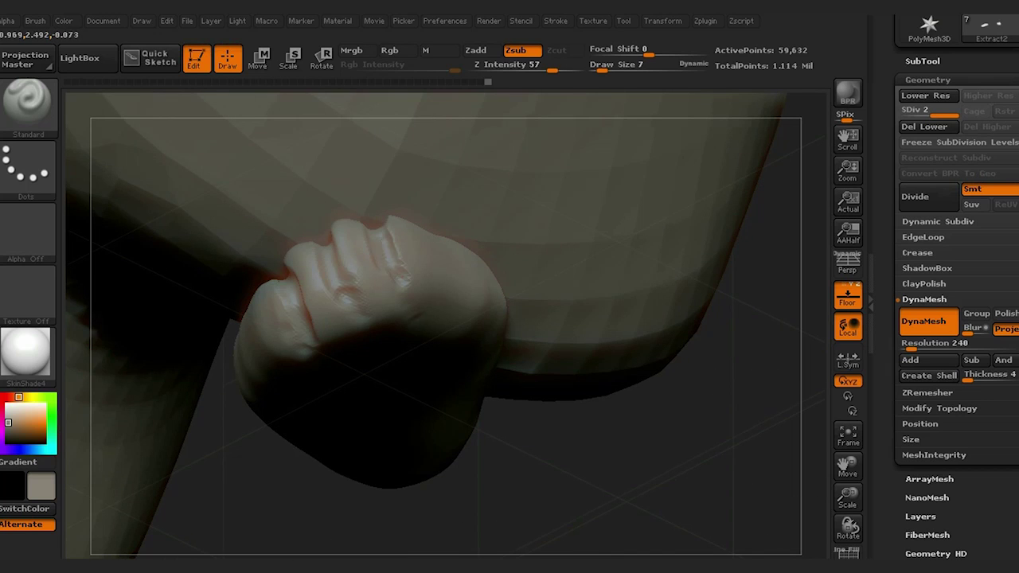
left_click_drag(464, 259, 545, 99)
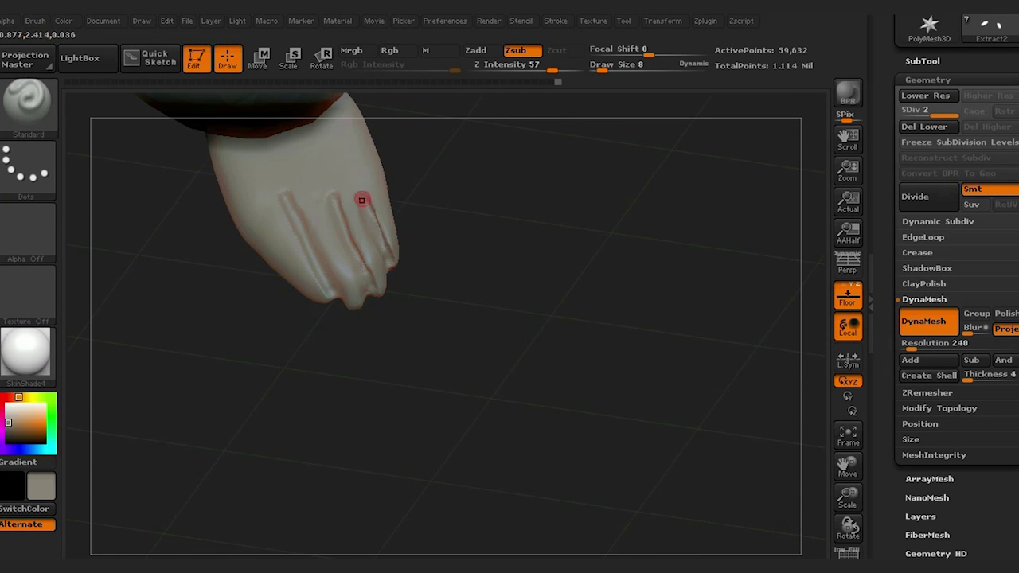
key("f")
left_click_drag(518, 382, 546, 421, "shift")
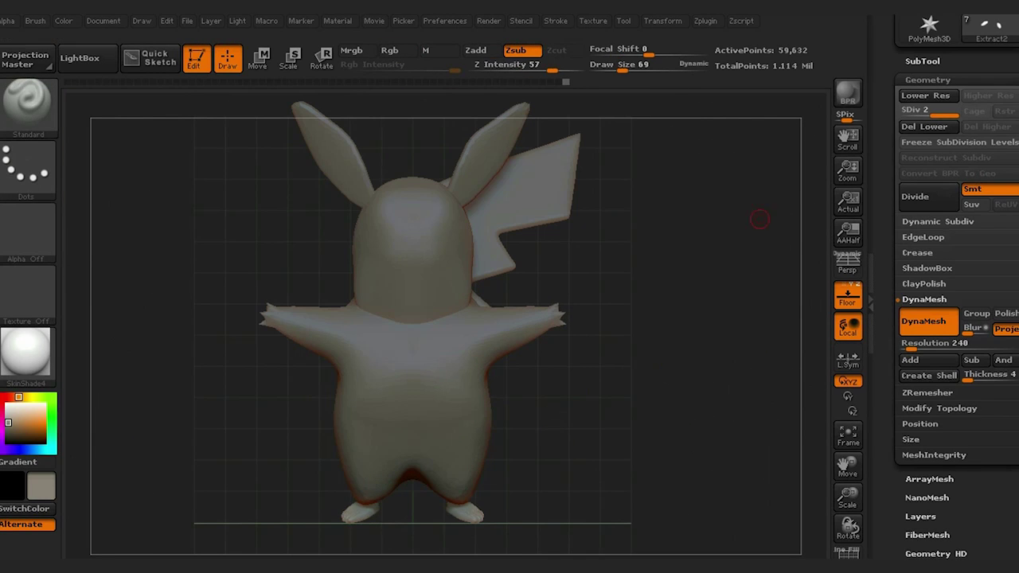
- ZRemesh the body and DynaMesh it at resolution 264, about 466,245 points
left_click(925, 449)
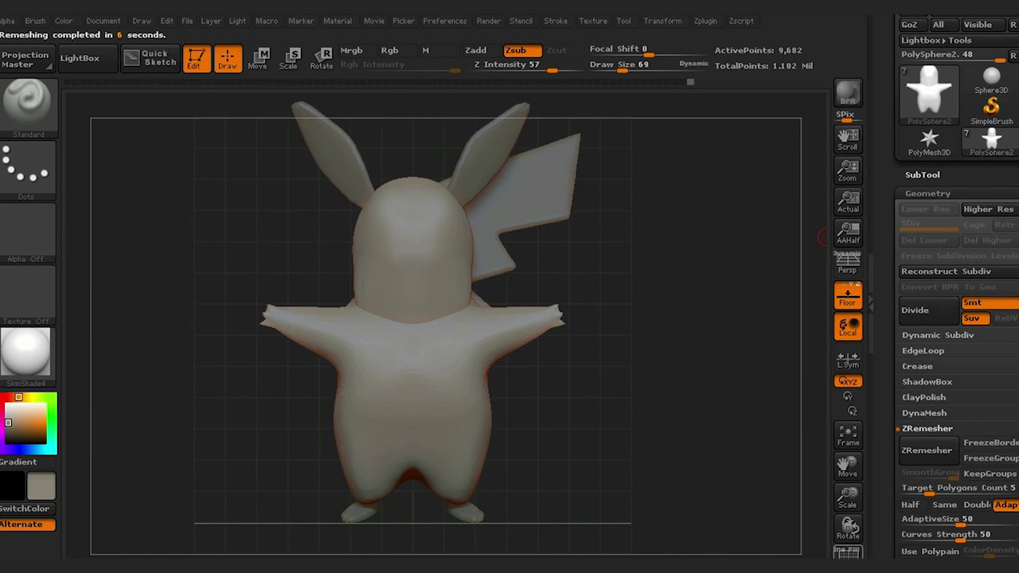
left_click(923, 412)
left_click(923, 434)
mouse_move(740, 382)
left_mouse_down()
mouse_move(772, 522)
mouse_move(553, 272)
left_mouse_up()
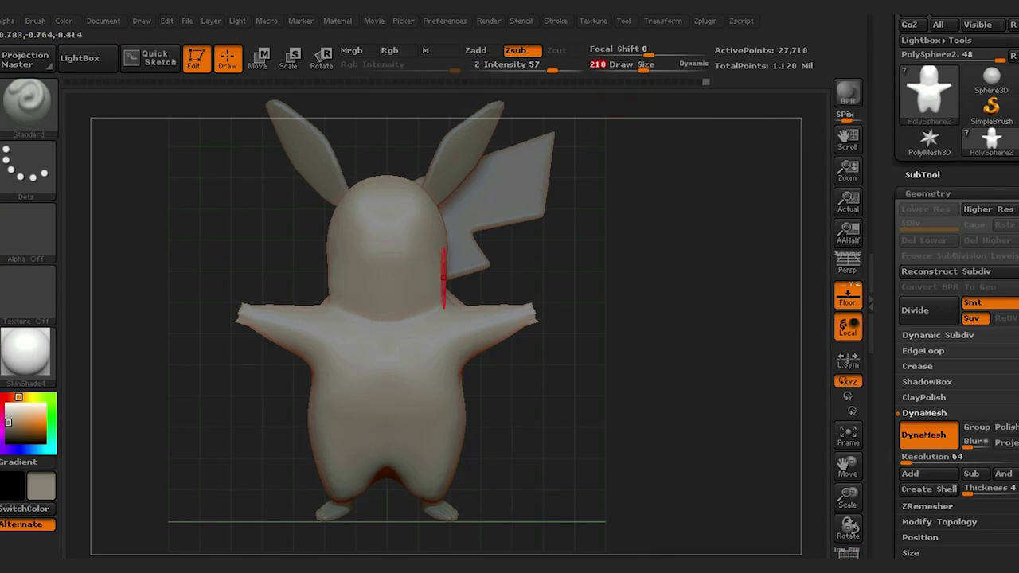
left_click_drag(907, 456, 915, 440)
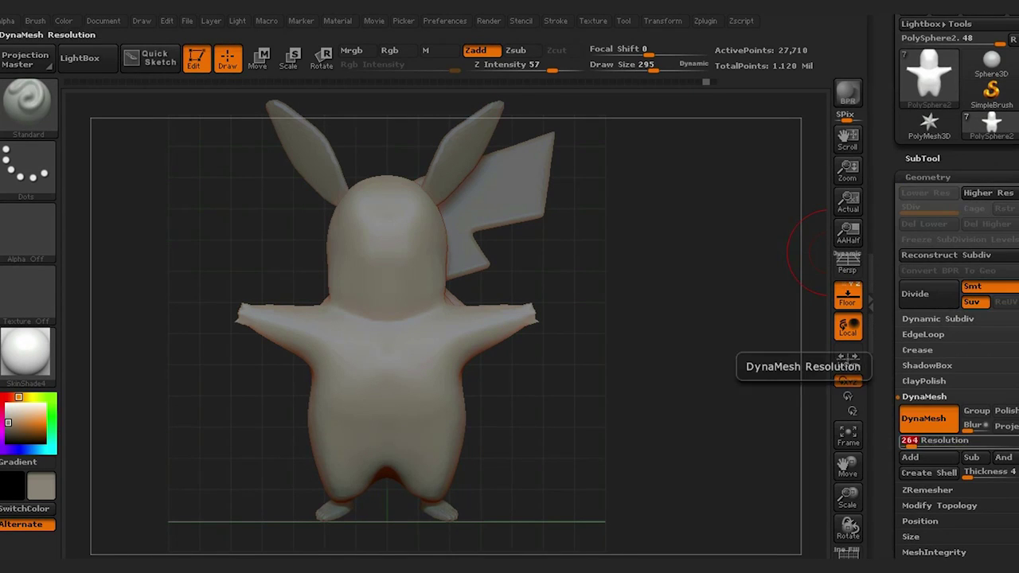
left_click_drag(685, 382, 575, 255)
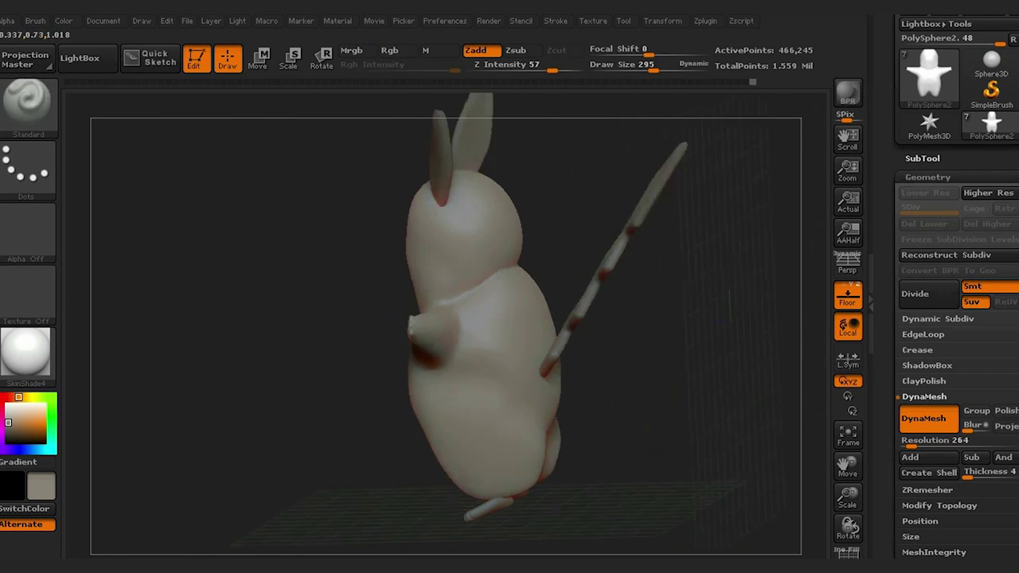
left_click_drag(575, 256, 710, 259)
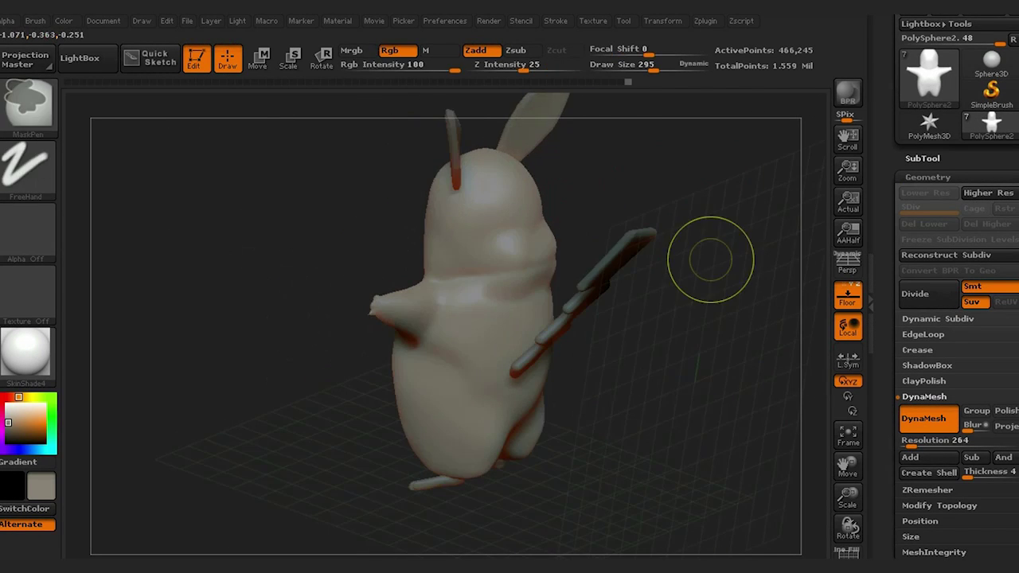
mouse_move(661, 175)
left_mouse_down()
mouse_move(438, 296)
mouse_move(414, 182)
left_mouse_up()
- Inflate and smooth the DynaMeshed body surface
key("b")
key("i")
key("n")
left_click_drag(414, 182, 438, 217, "shift")
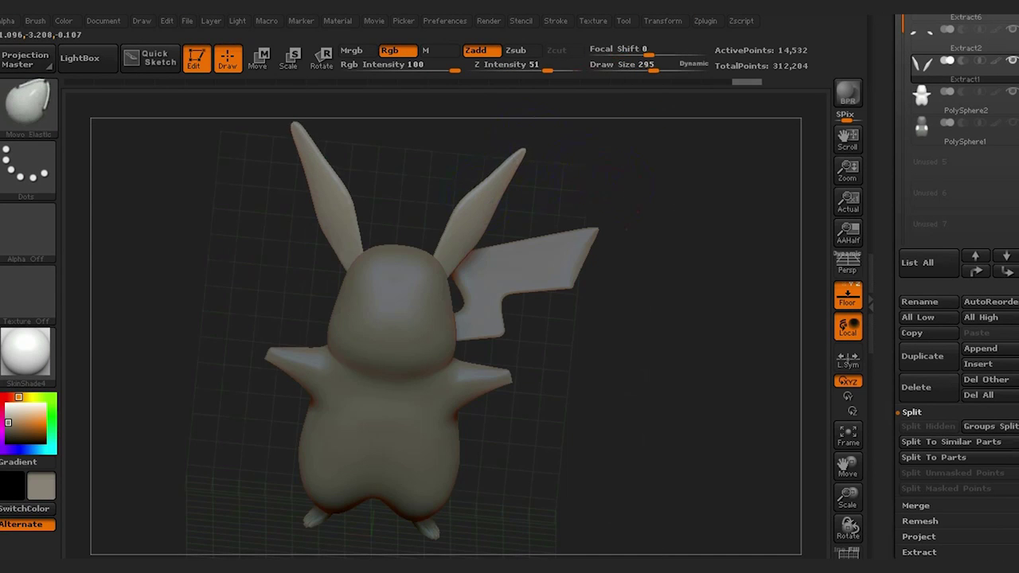
- Push the two masked eye circles into the face with Transpose Move and inspect the sockets
mouse_move(557, 159)
left_mouse_down()
mouse_move(507, 197)
mouse_move(487, 247)
left_mouse_up()
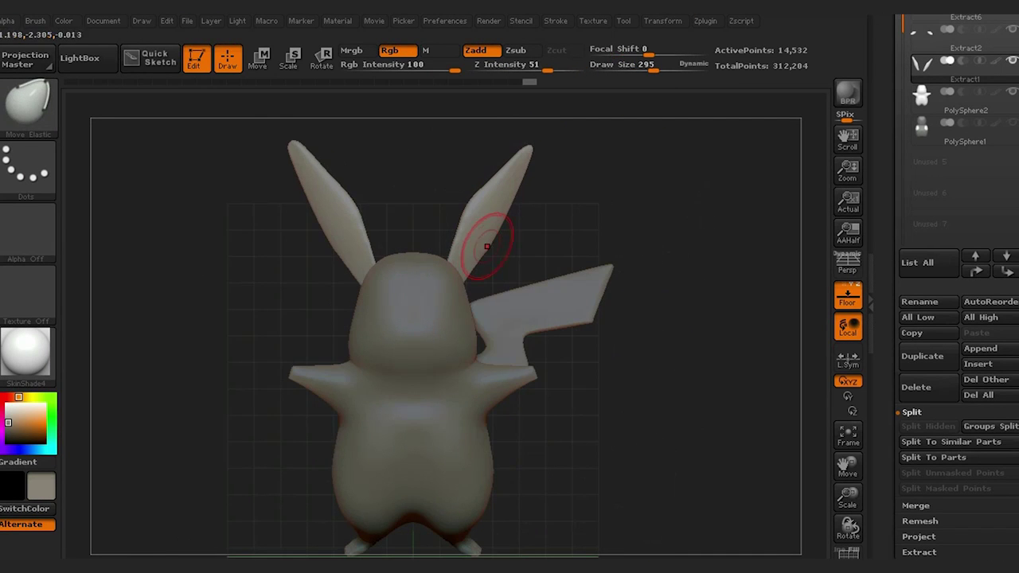
mouse_move(625, 177)
left_mouse_down()
mouse_move(517, 230)
mouse_move(575, 275)
left_mouse_up()
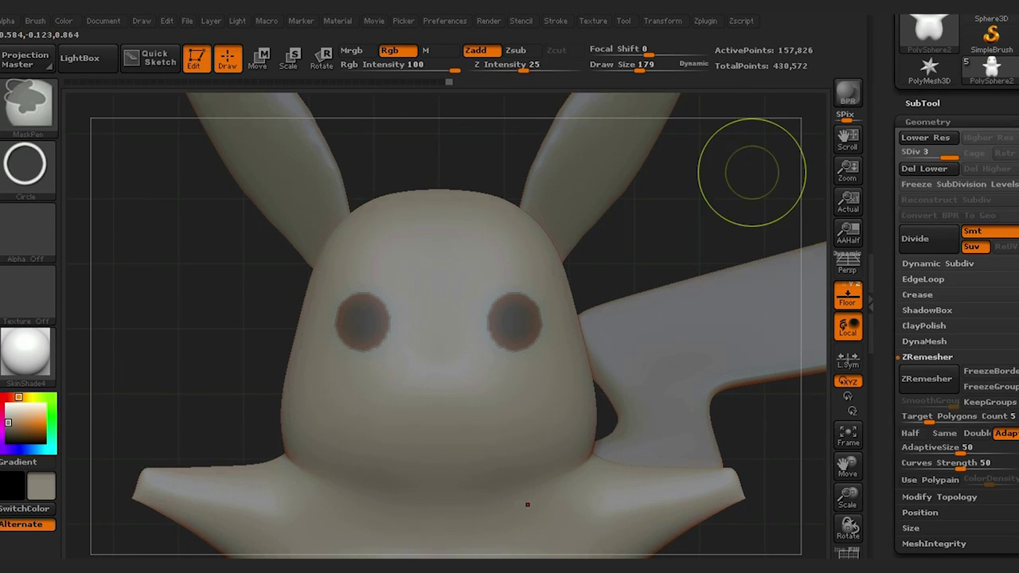
left_click_drag(751, 172, 605, 239)
key("w")
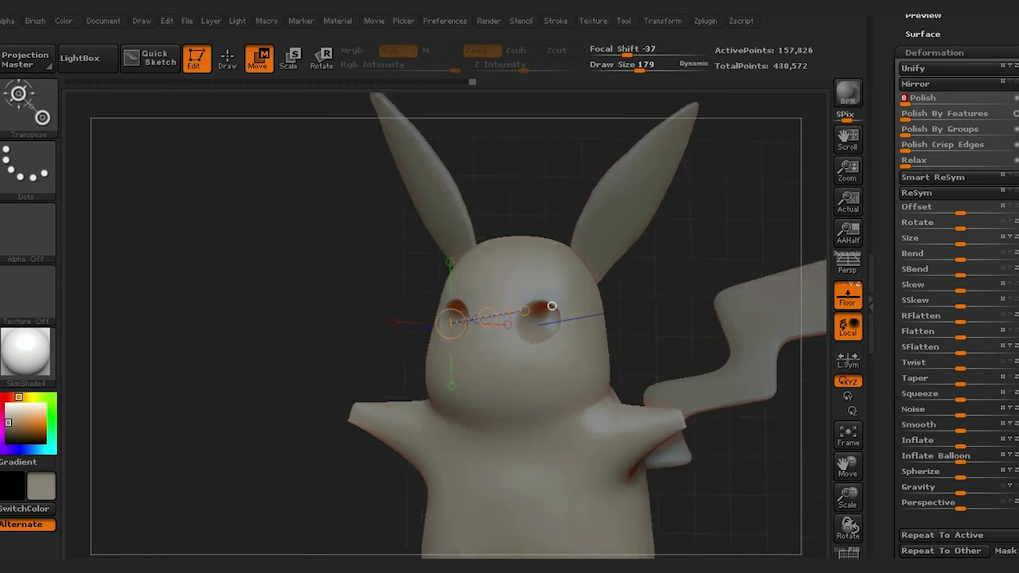
key("q")
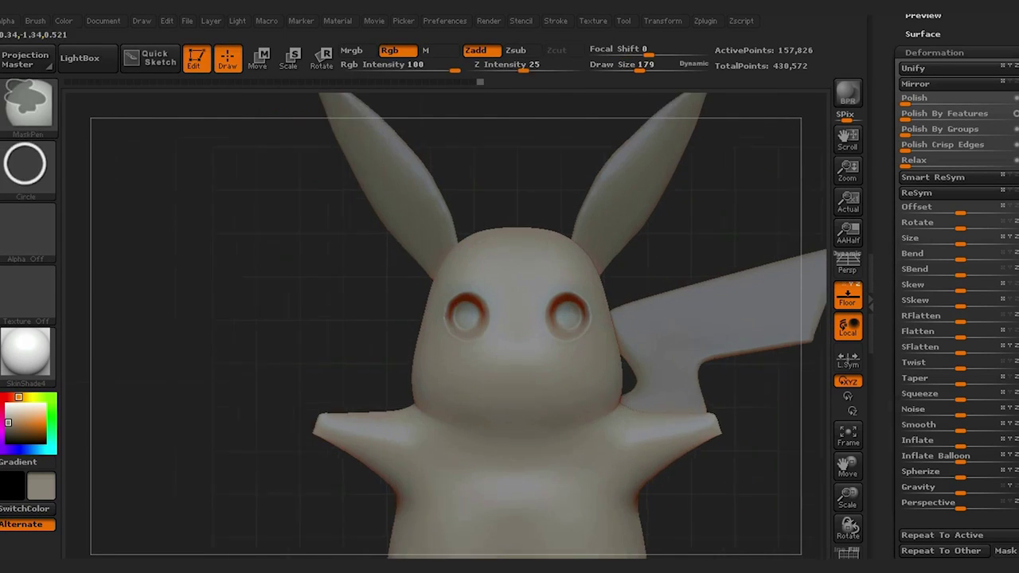
mouse_move(199, 334)
left_mouse_down()
mouse_move(295, 284)
mouse_move(239, 318)
left_mouse_up()
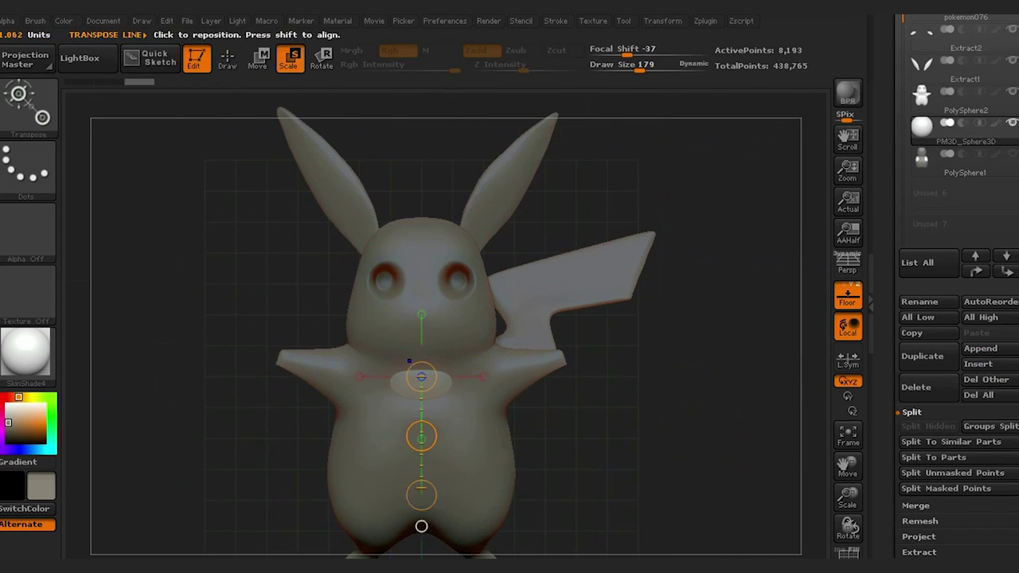
- Scale and move the new sphere into the eye socket, then select PM3D_Sphere3D_1
key("e")
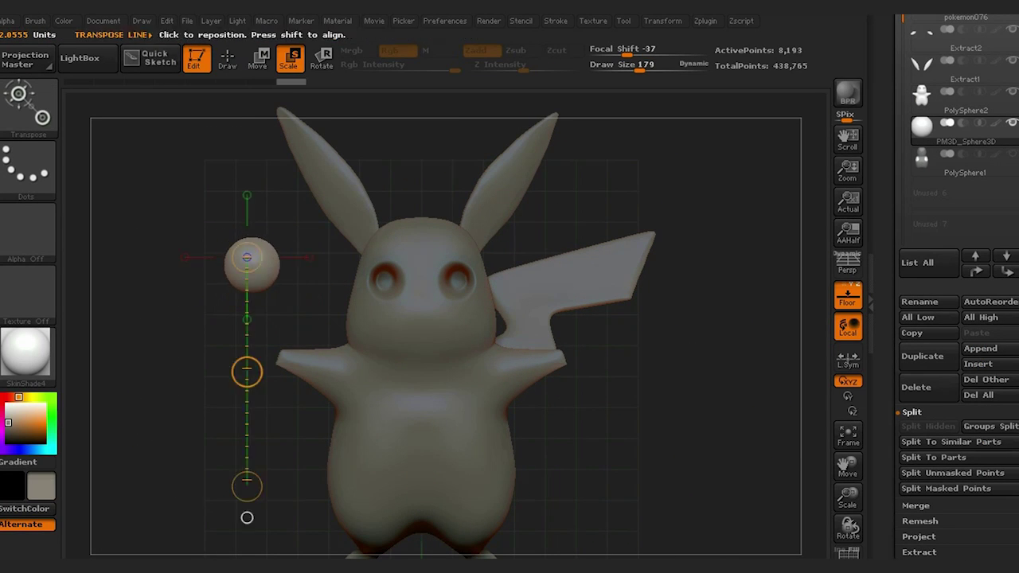
key("w")
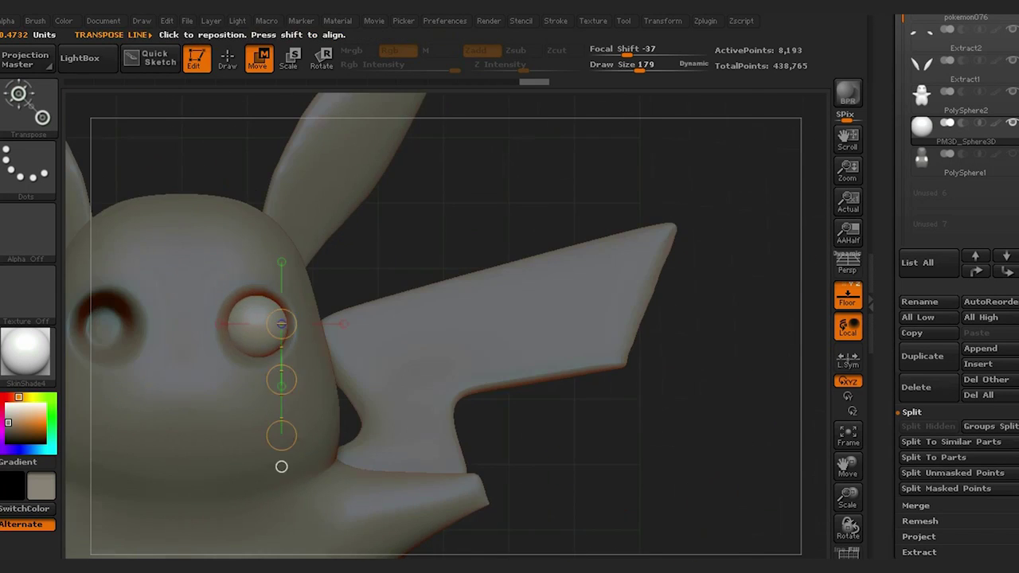
left_click_drag(278, 466, 315, 431)
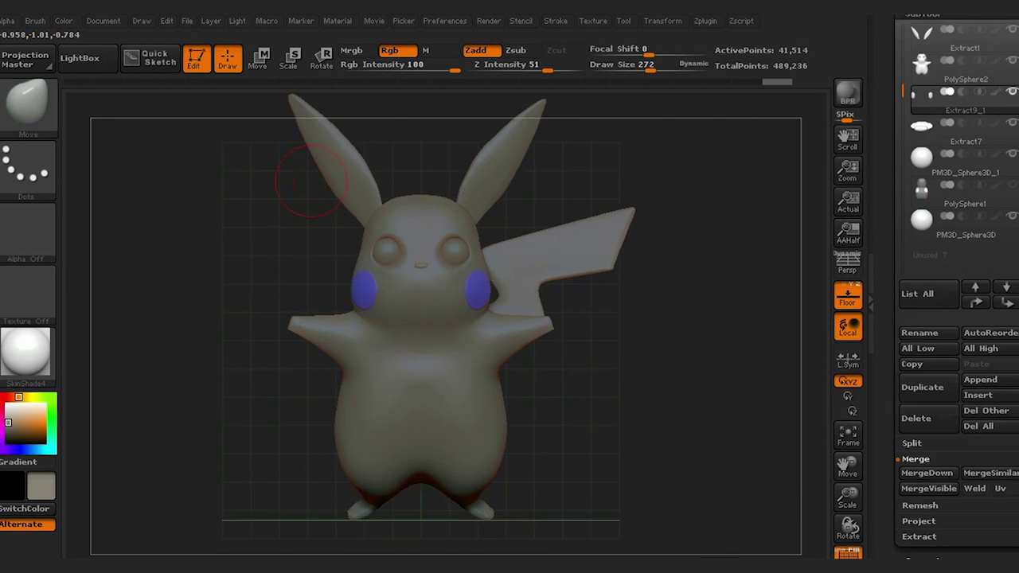
left_click(921, 157)
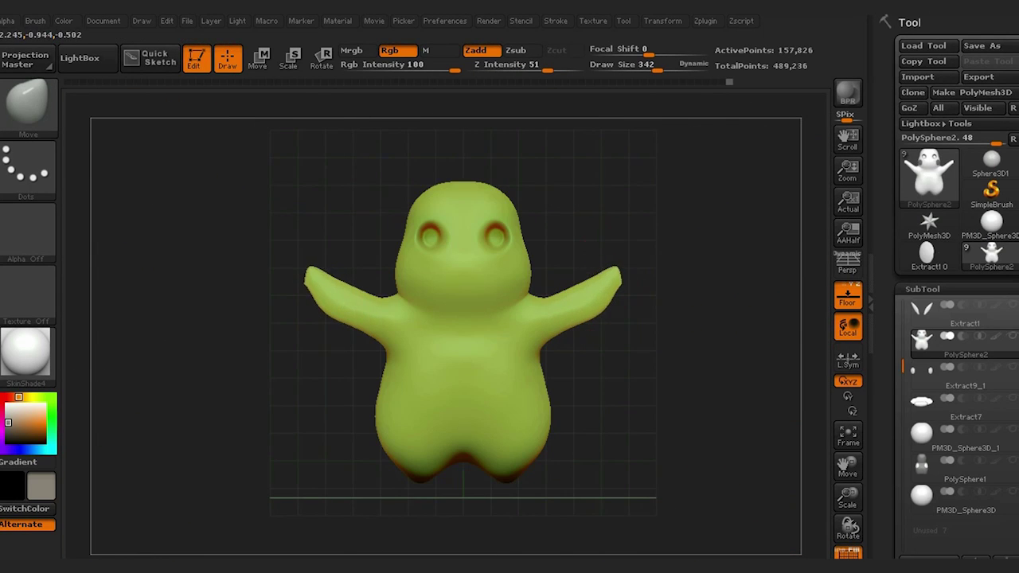
- Reshape the masked mouth area below the nose to give it a notched top
mouse_move(618, 309)
left_mouse_down()
mouse_move(445, 338)
mouse_move(453, 285)
left_mouse_up()
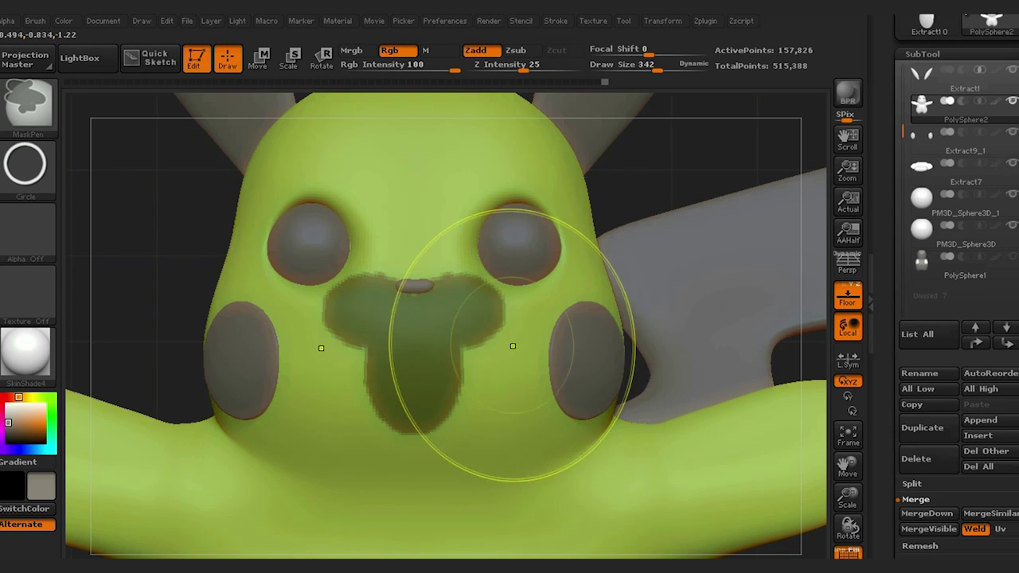
left_click_drag(468, 307, 499, 311, "ctrl+alt")
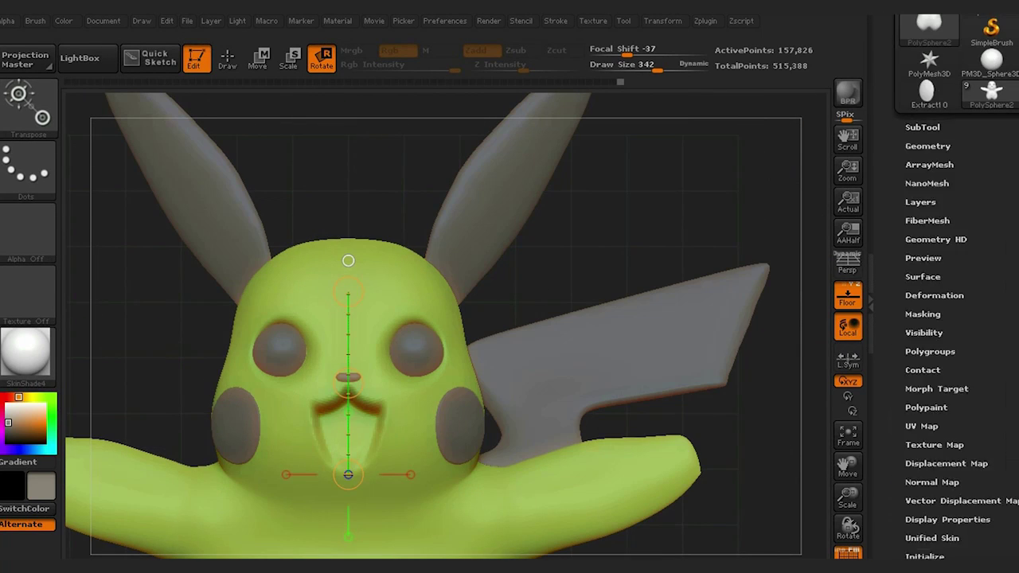
- Subdivide the body mesh with Geometry > Divide and bring the face into close front view
left_click(927, 146)
left_click(915, 263)
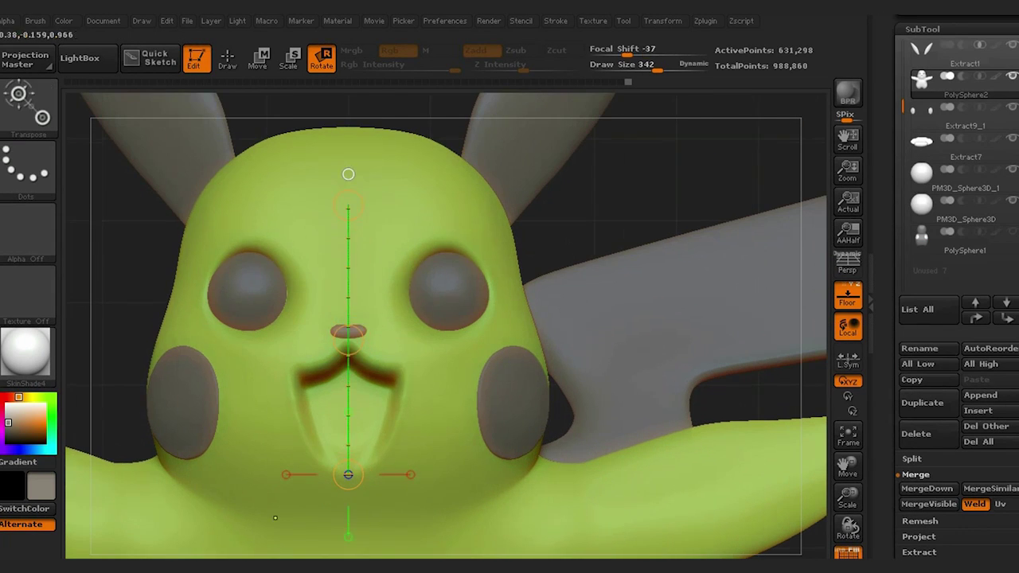
left_click_drag(676, 159, 268, 353)
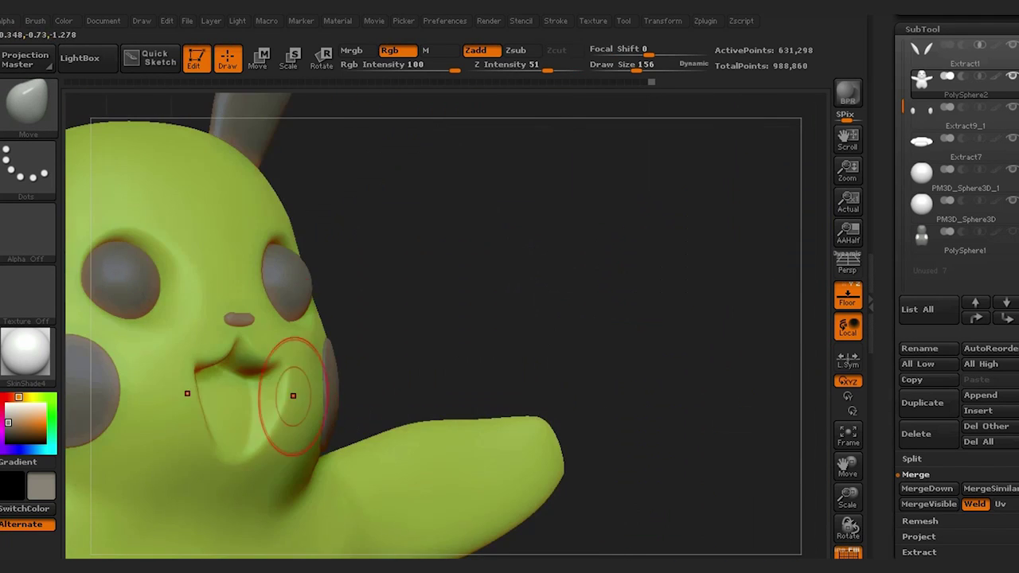
left_click_drag(287, 370, 590, 197)
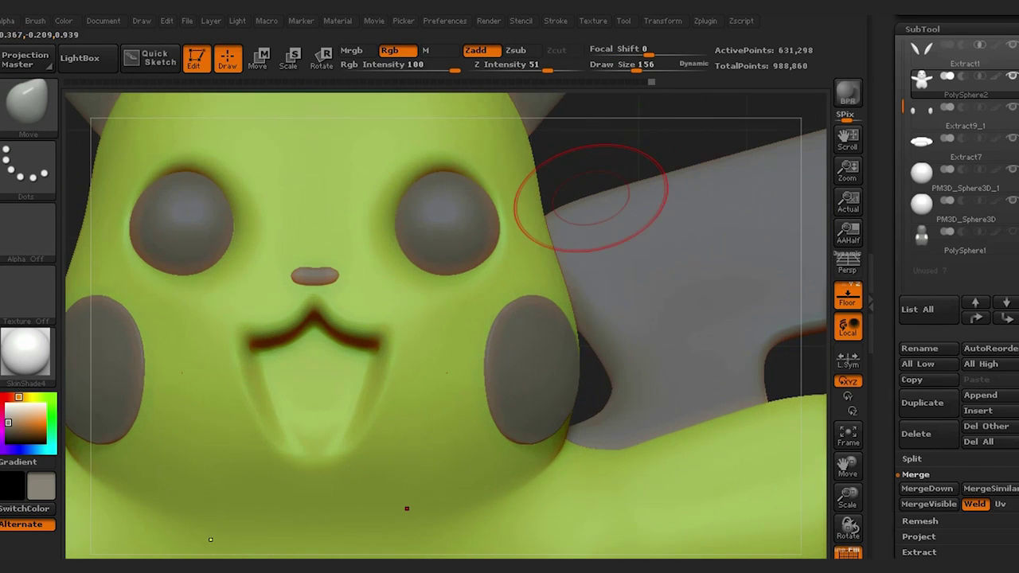
- Isolate Extract7, hide its upper red piece, and return to the PolySphere2 body subtool
left_click(590, 198, "alt")
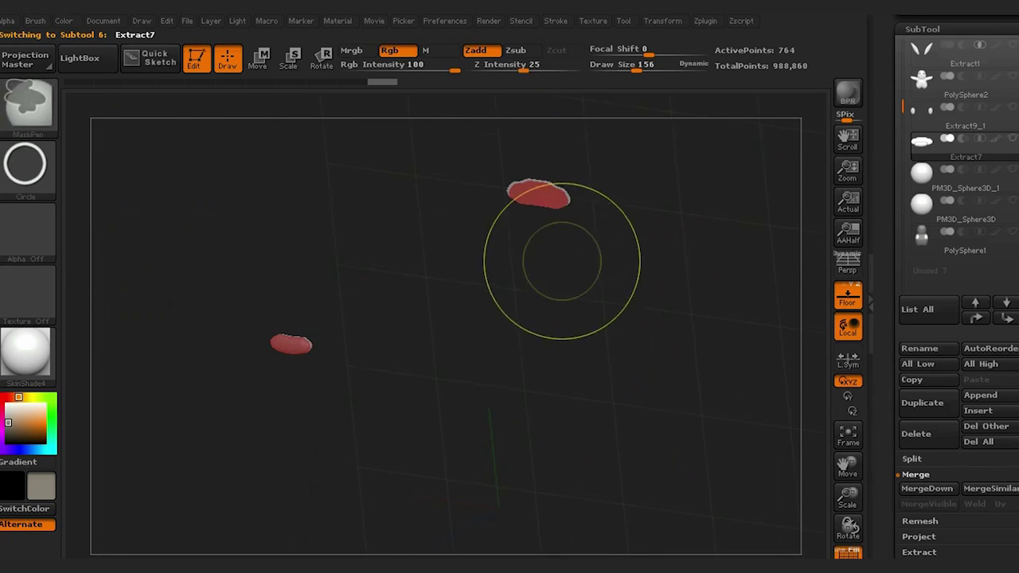
left_click(277, 344, "ctrl+shift")
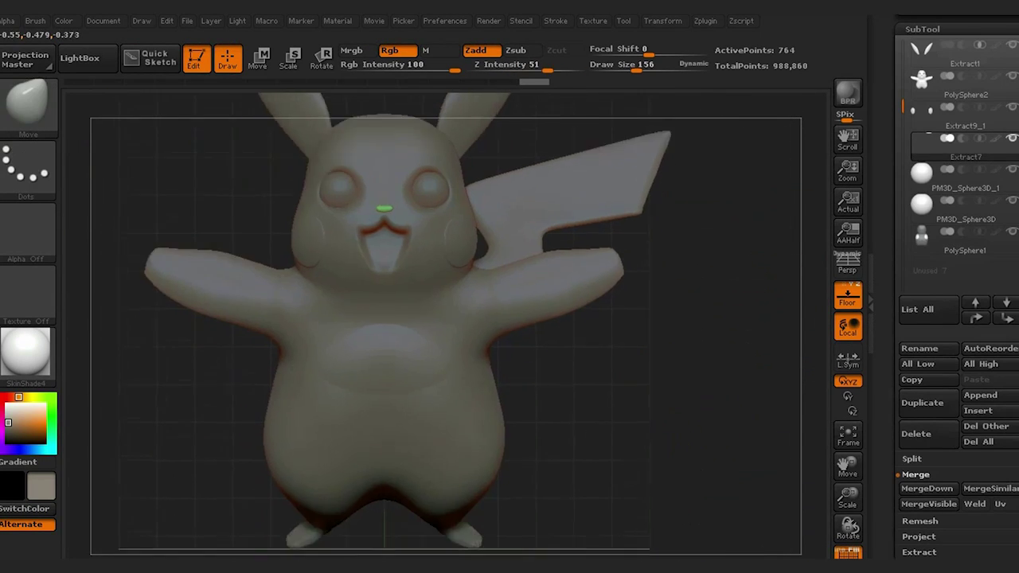
left_click(382, 359, "alt")
left_click_drag(676, 358, 619, 305)
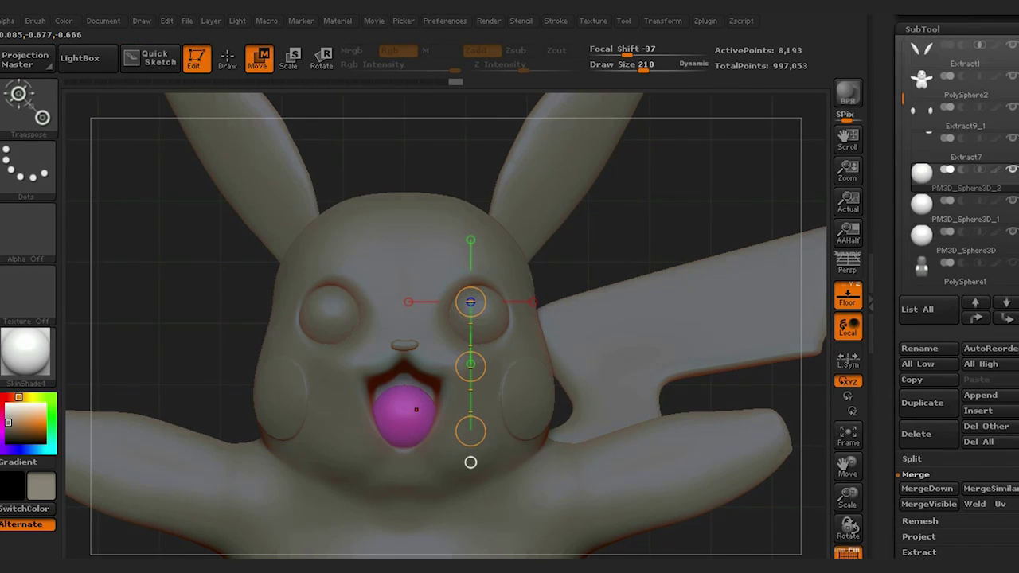
- Make PolySphere2 active and inspect the mouth from the side, underside and above
left_click(470, 462, "alt")
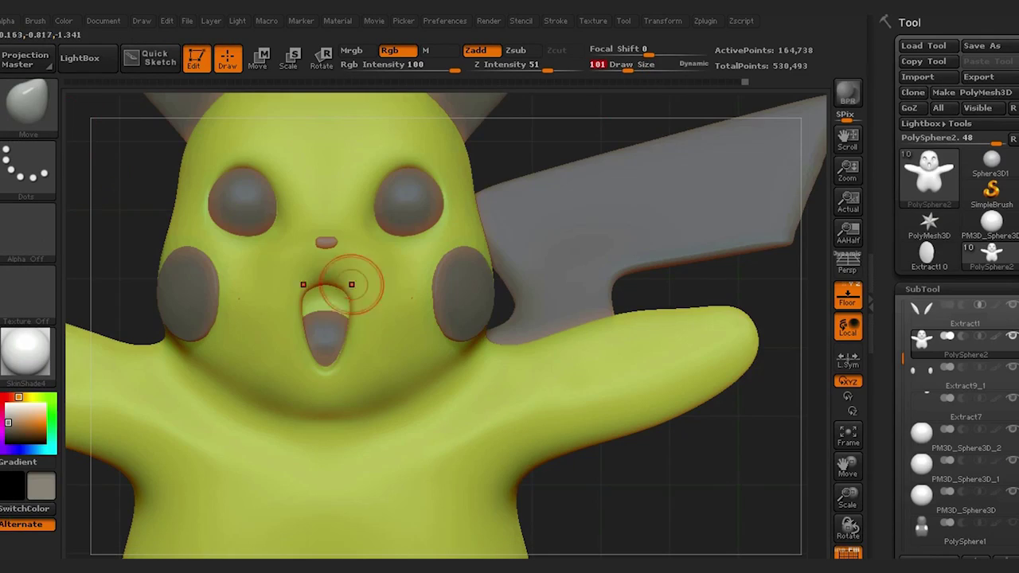
left_click_drag(457, 226, 390, 231)
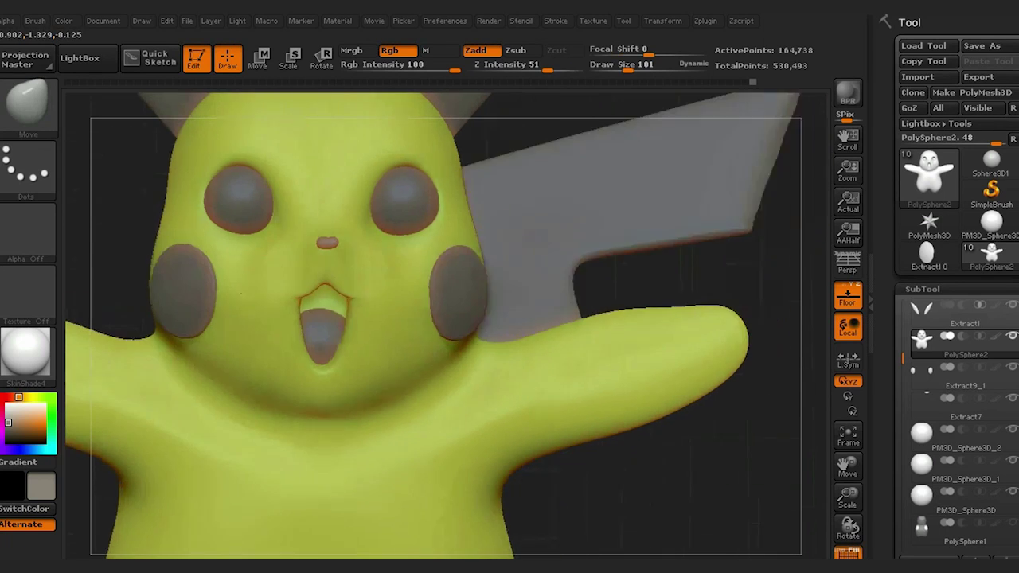
mouse_move(357, 272)
left_mouse_down()
mouse_move(342, 234)
mouse_move(294, 265)
left_mouse_up()
mouse_move(398, 334)
left_mouse_down()
mouse_move(382, 302)
mouse_move(390, 263)
mouse_move(397, 295)
mouse_move(406, 280)
mouse_move(543, 296)
left_mouse_up()
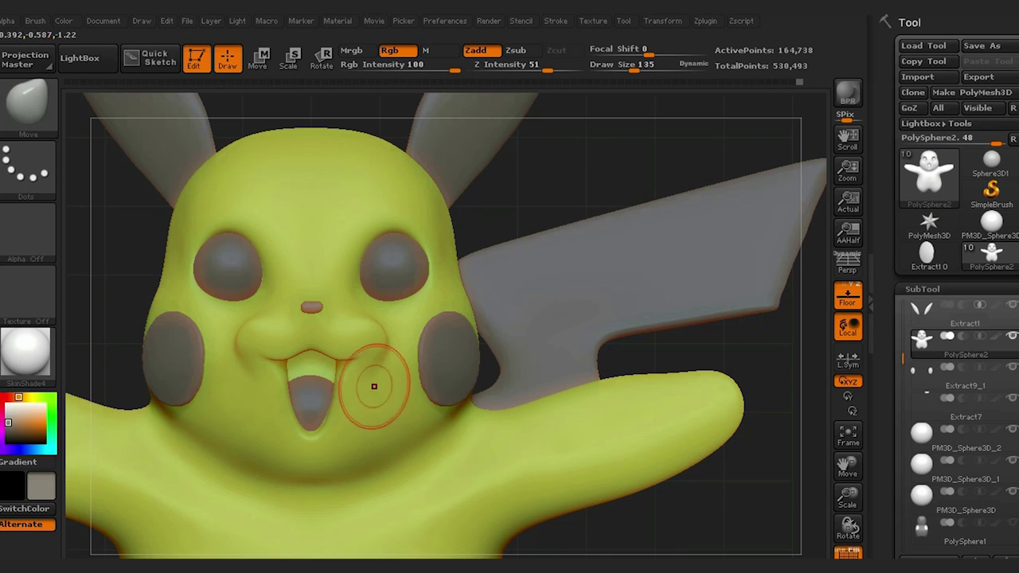
mouse_move(390, 355)
right_mouse_down()
mouse_move(565, 309)
mouse_move(483, 448)
mouse_move(253, 357)
right_mouse_up()
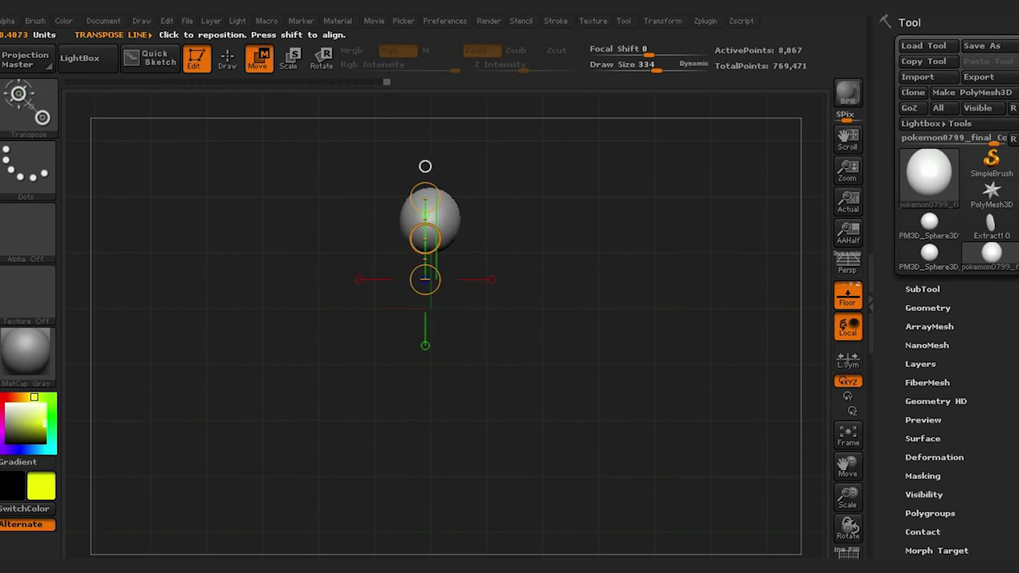
- Save the ZTool, then polypaint the ears and tail, swapping main and secondary colours
key("ctrl+s")
key("Return")
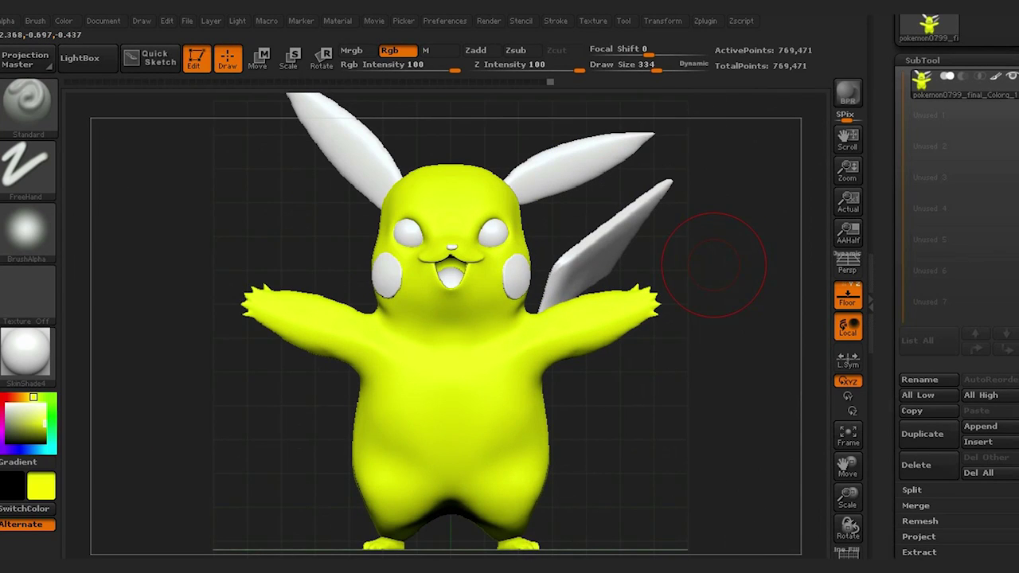
mouse_move(361, 173)
left_mouse_down()
mouse_move(618, 228)
mouse_move(630, 187)
mouse_move(364, 182)
left_mouse_up()
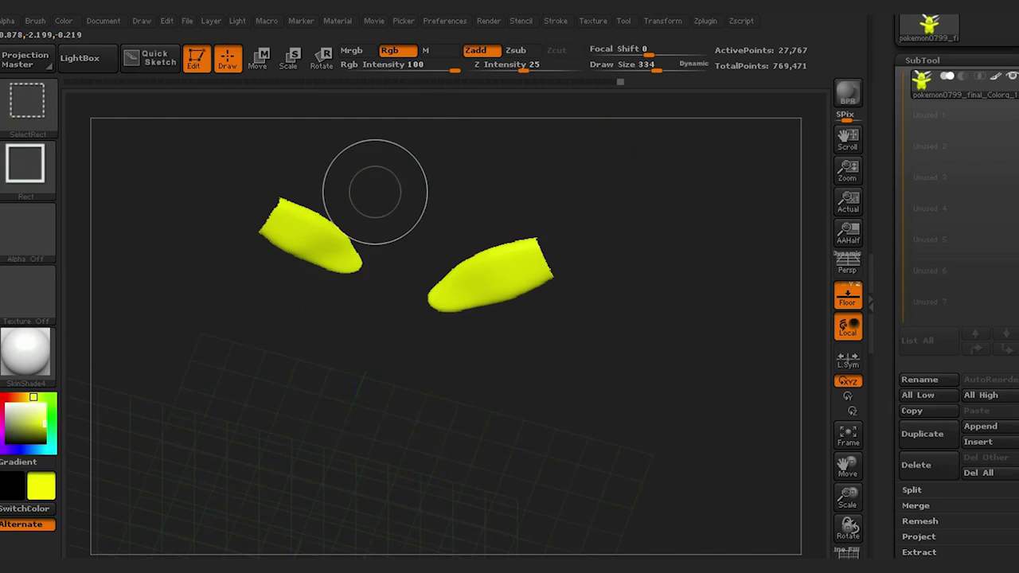
left_click(32, 487)
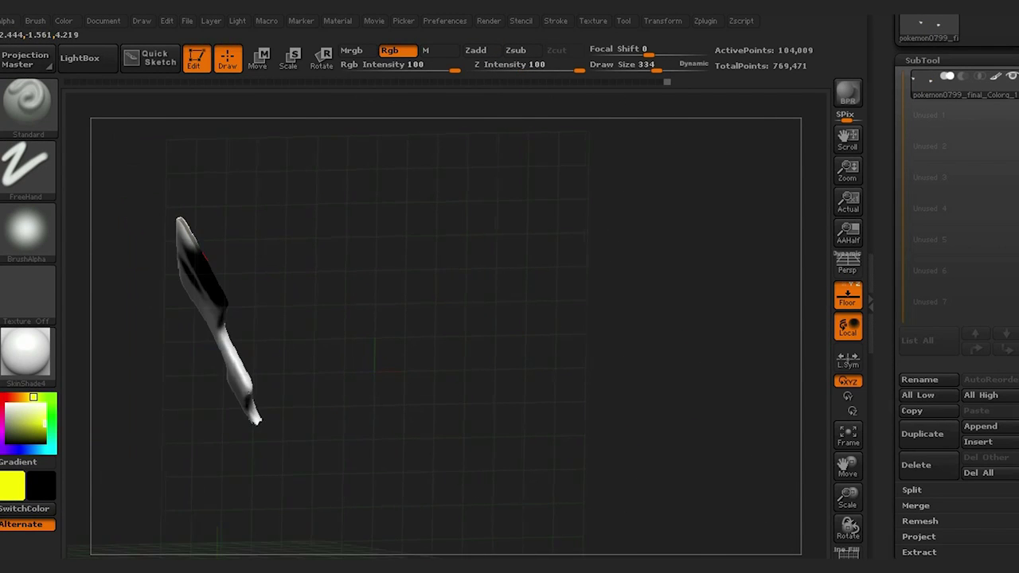
mouse_move(307, 421)
left_mouse_down()
mouse_move(186, 318)
mouse_move(295, 216)
left_mouse_up()
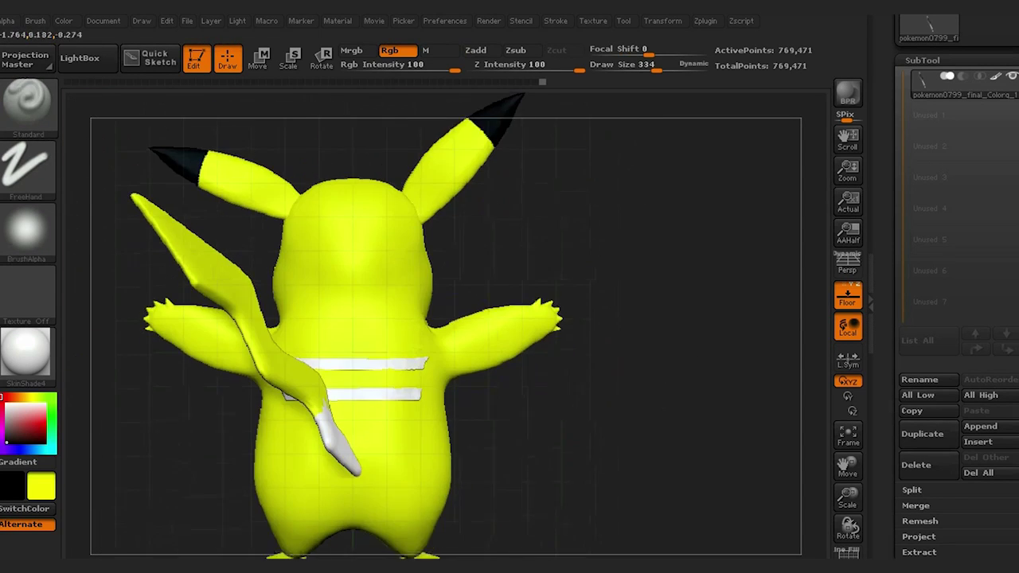
left_click_drag(341, 409, 432, 314)
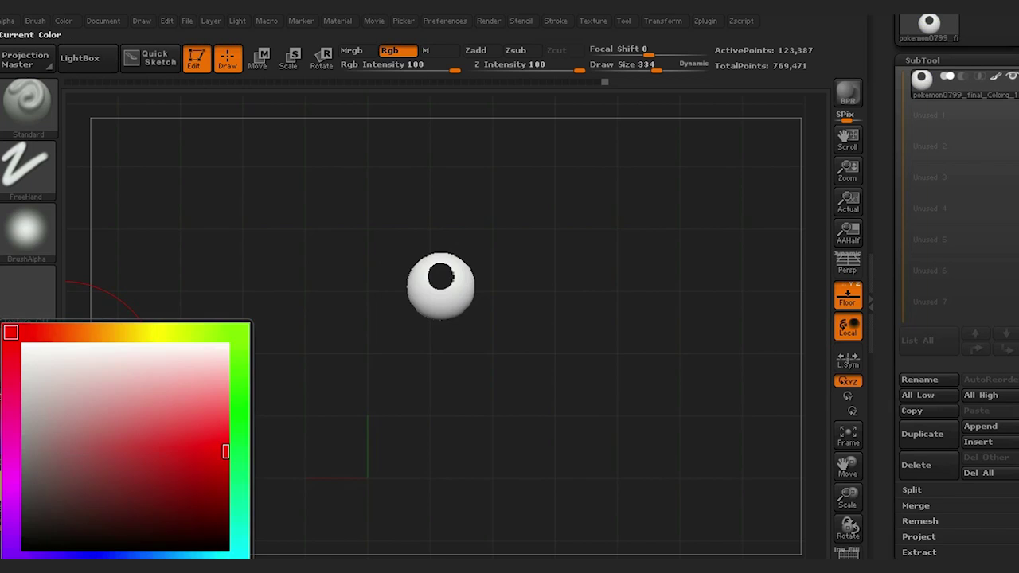
- Paint the eye's pupil black, subdivide the piece, and pick red as the main colour
left_click_drag(225, 451, 24, 547)
left_click_drag(584, 364, 510, 334)
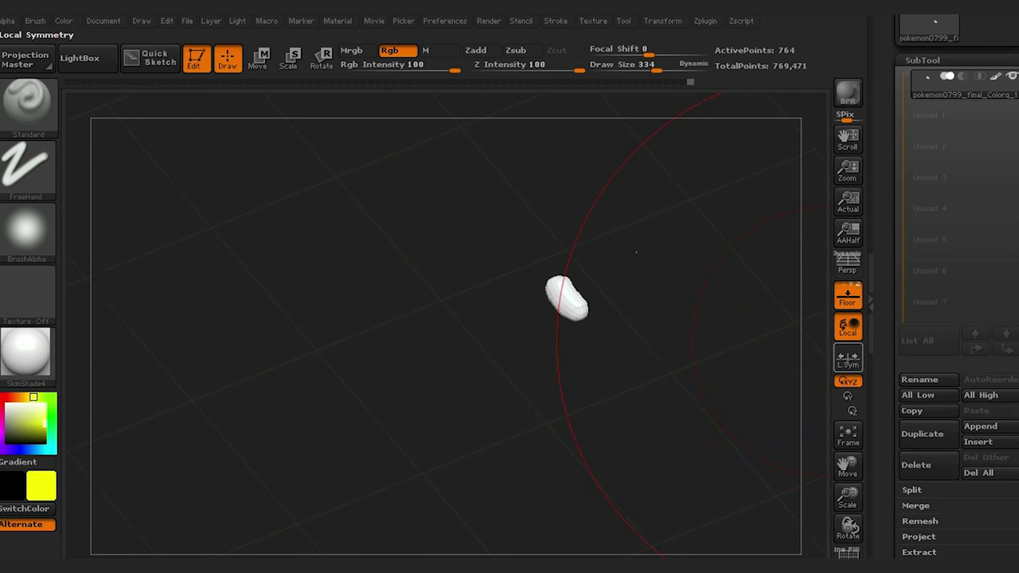
key("ctrl+d")
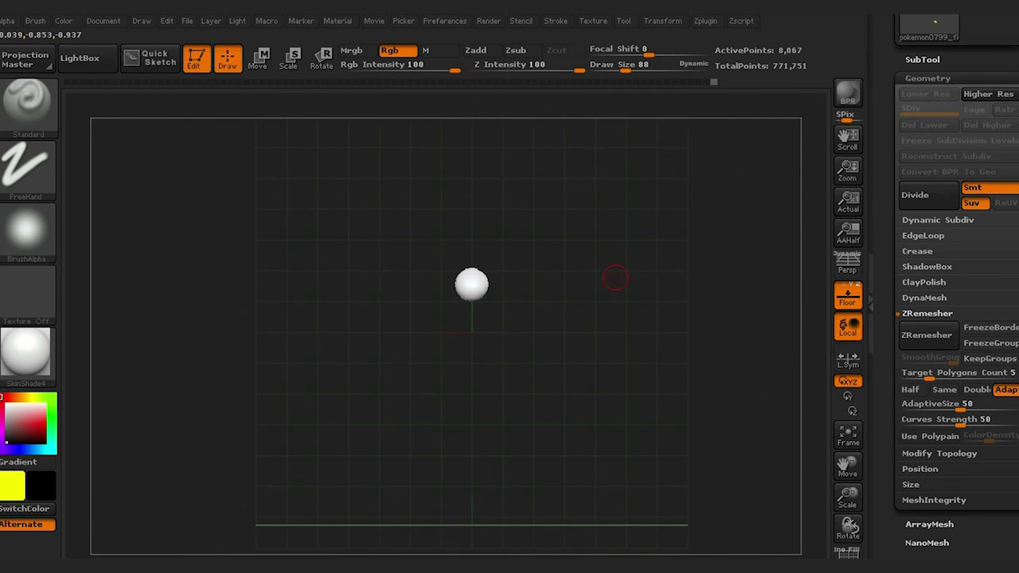
left_click(12, 484)
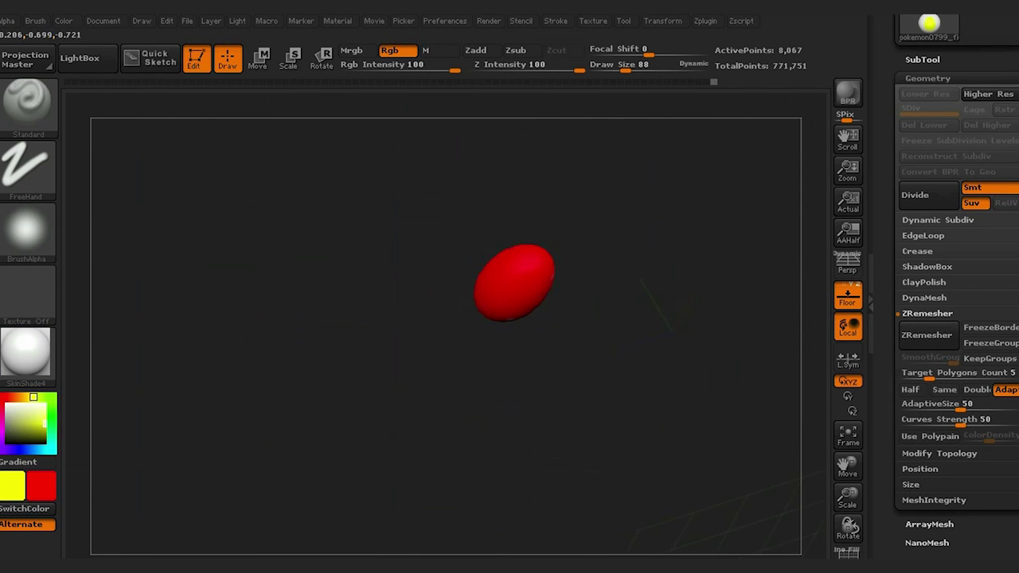
- Show the whole Pikachu again, then solo the tail, red strip and body subtools in turn
key("alt+shift+s")
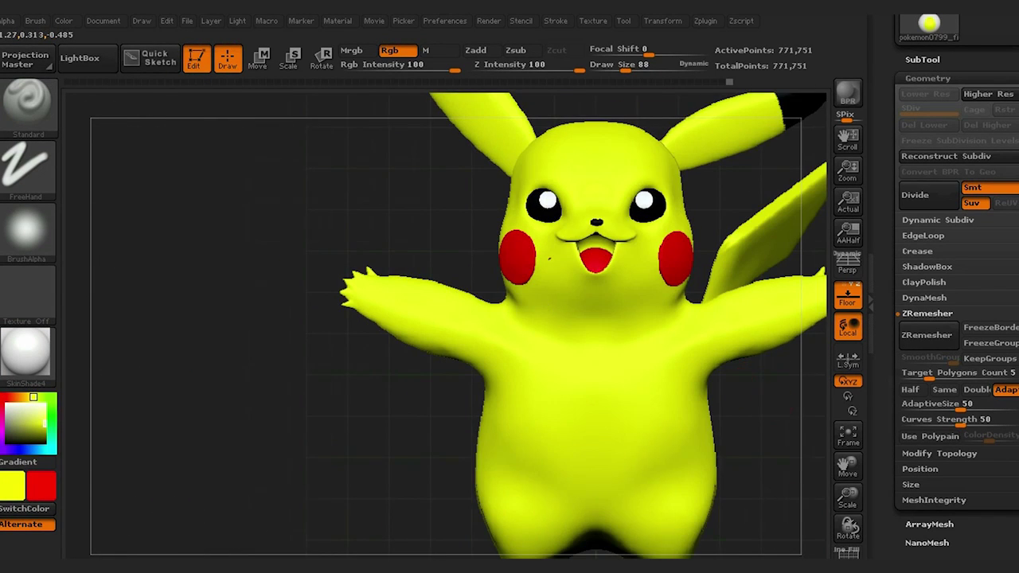
left_click(673, 383, "alt")
type("204")
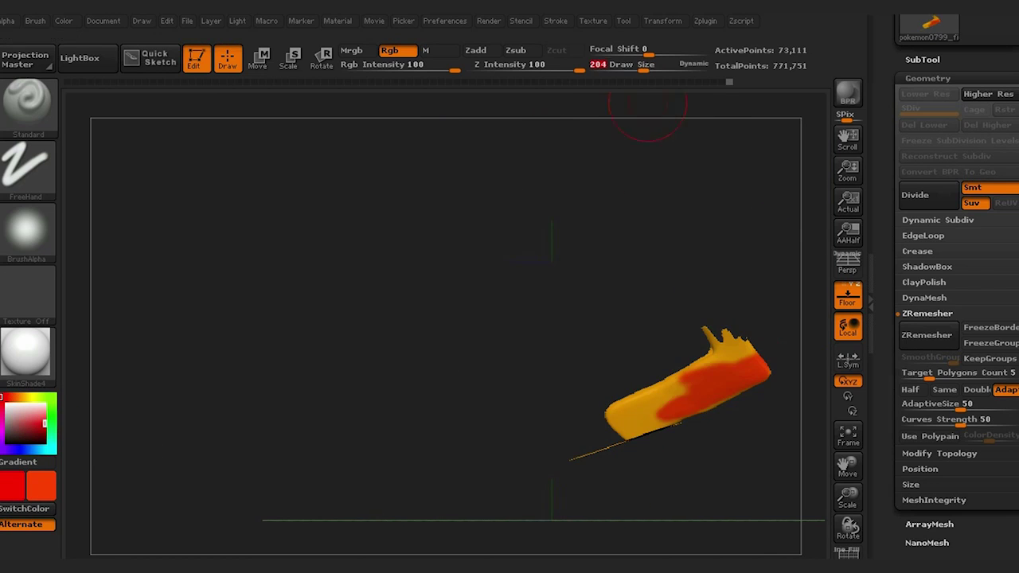
left_click(629, 448, "alt")
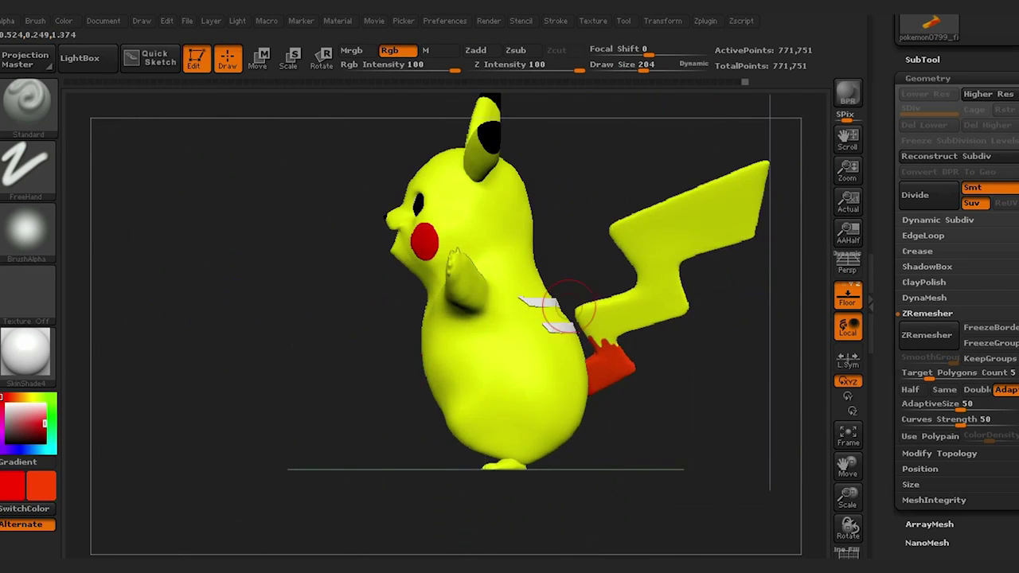
left_click(559, 352, "alt")
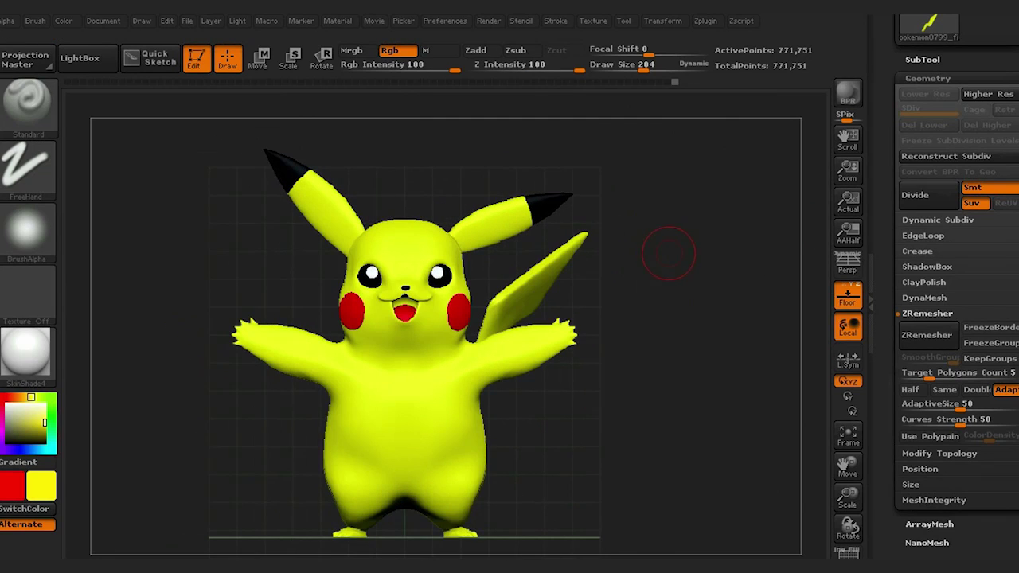
- Start a Turntable recording of the painted Pikachu from the Movie menu
left_click(488, 21)
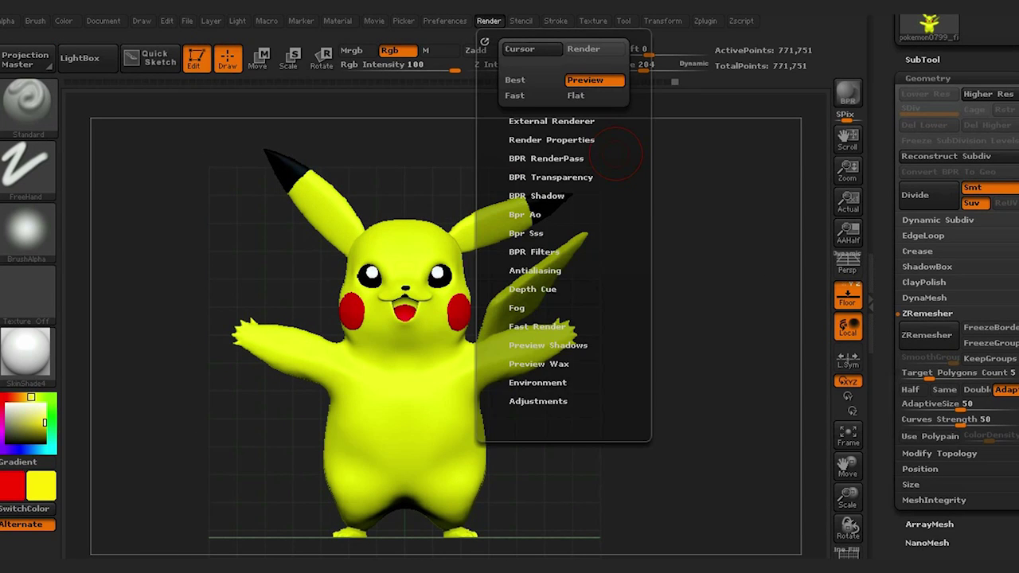
left_click(476, 94)
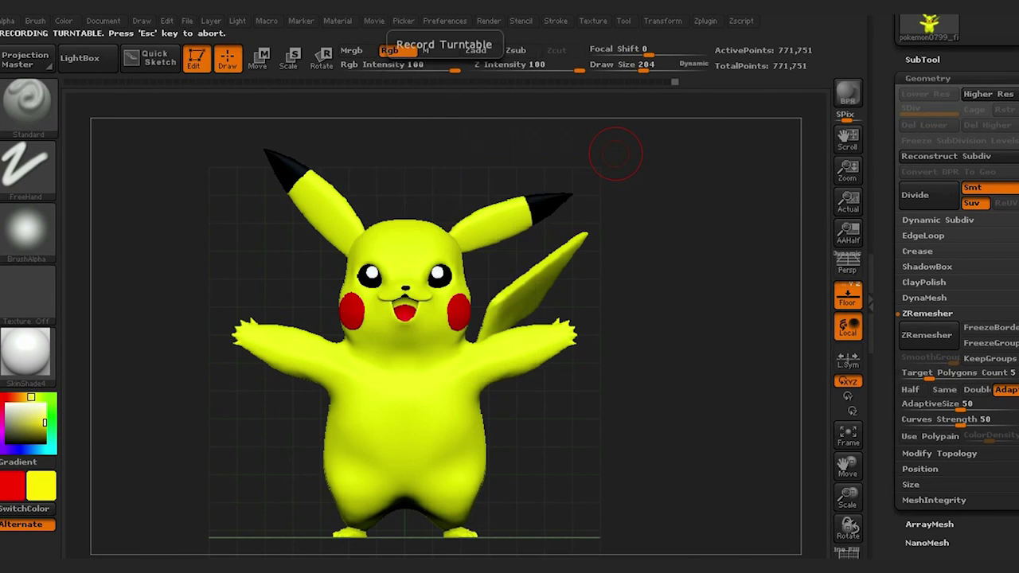